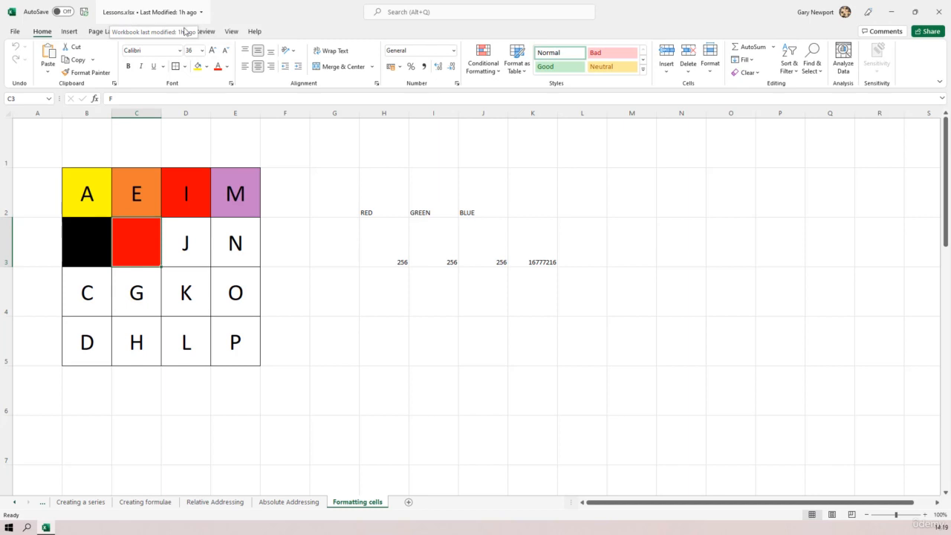
Step: Add a new sheet and name it 'Protecting worksheets', correcting the misspelled name
{"action": "left_click", "coordinate": [408, 504]}
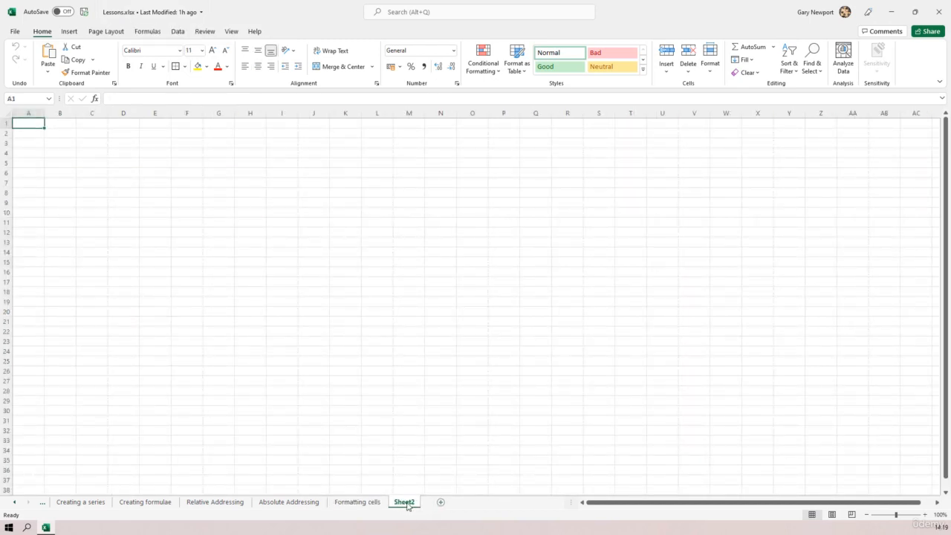
{"action": "double_click", "coordinate": [405, 503]}
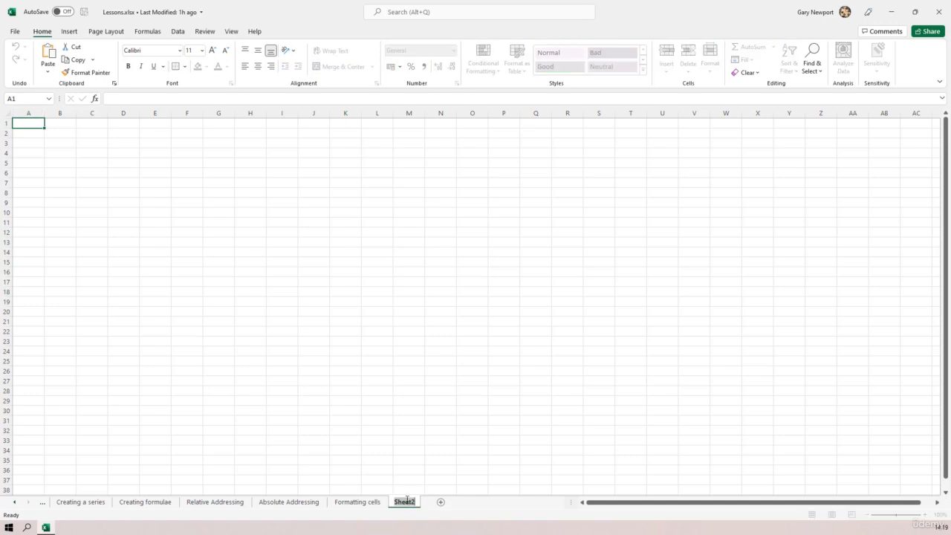
{"action": "type", "text": "Protecting wrksheets"}
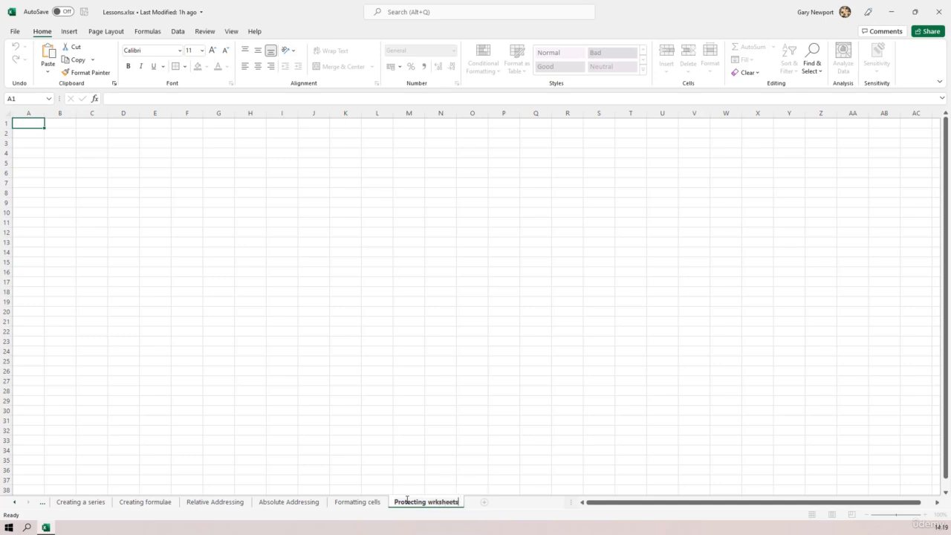
{"action": "key", "text": "Left"}
{"action": "key", "text": "Left"}
{"action": "key", "text": "Left"}
{"action": "type", "text": "o"}
{"action": "key", "text": "Return"}
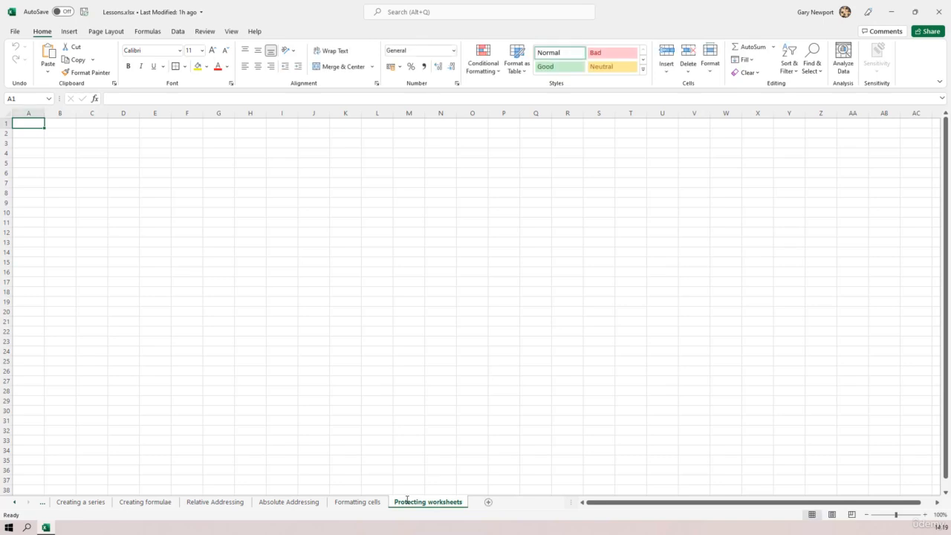
Step: Set all columns to width 6.43 and all rows to height 32.25 so the cells are square
{"action": "left_click", "coordinate": [7, 113]}
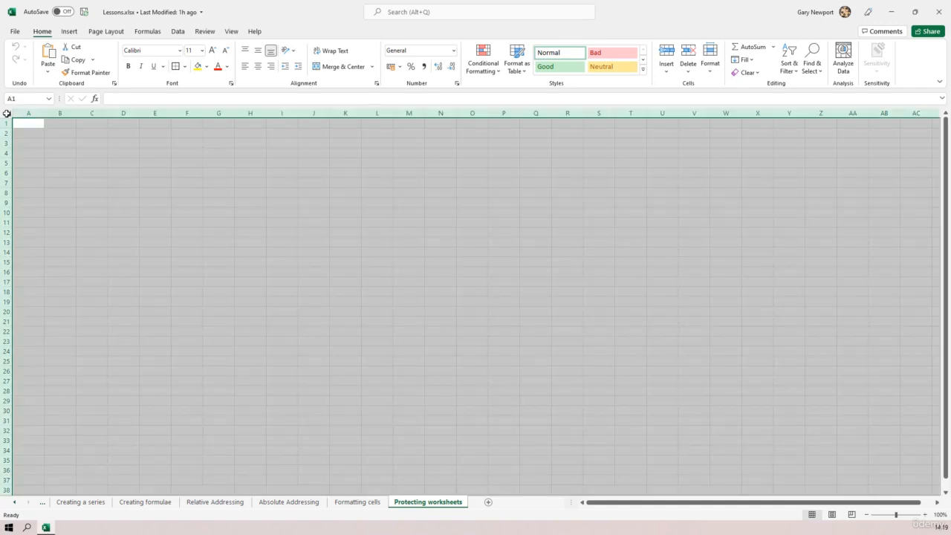
{"action": "left_click_drag", "start_coordinate": [76, 112], "coordinate": [69, 114]}
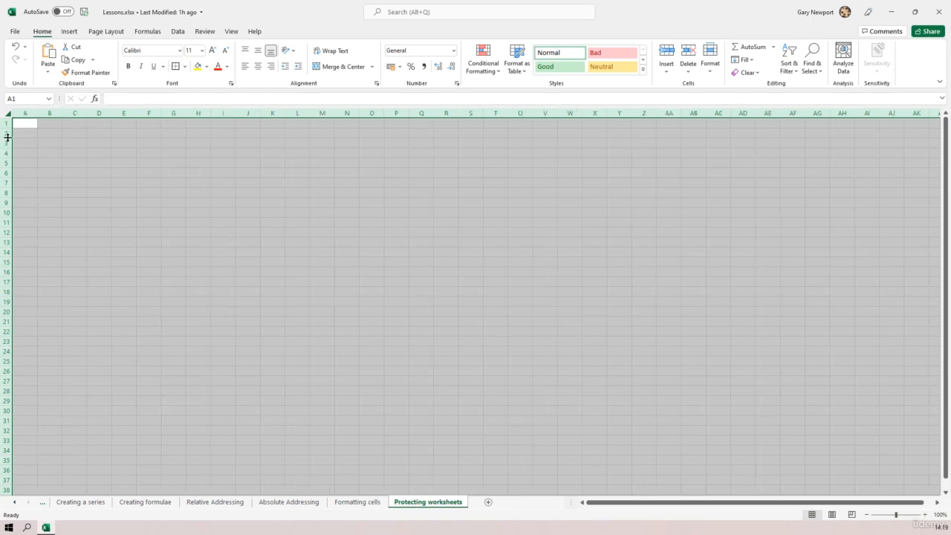
{"action": "left_click_drag", "start_coordinate": [7, 138], "coordinate": [7, 152]}
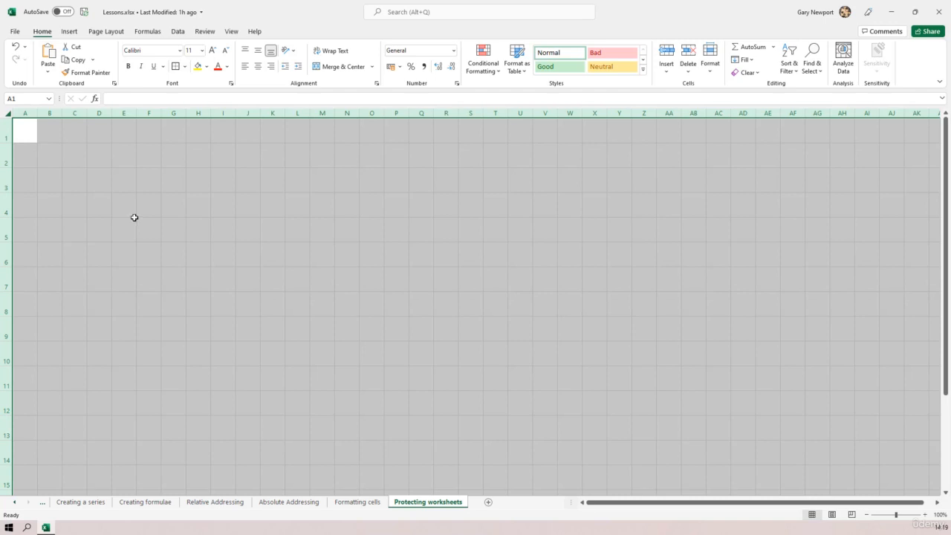
{"action": "left_click", "coordinate": [74, 179]}
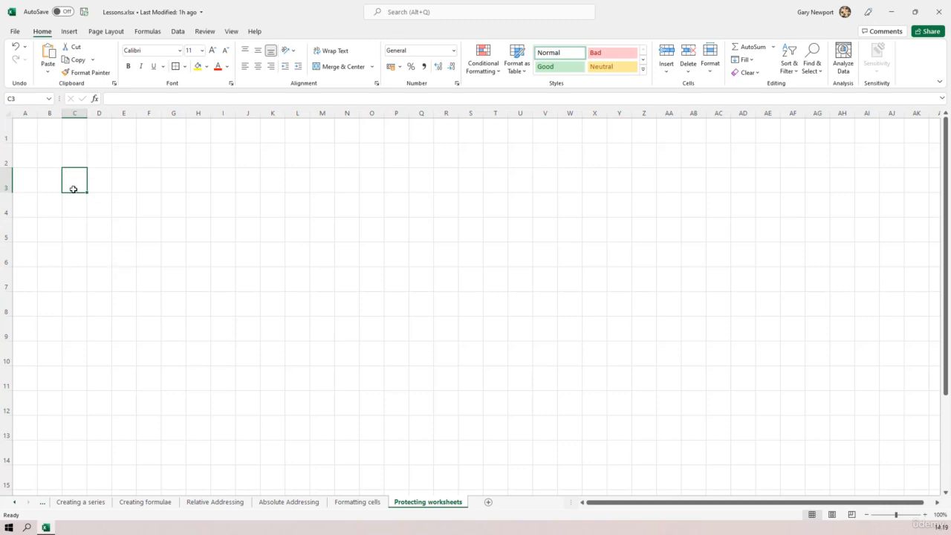
Step: Apply Outside Borders to C3, E3 and G3 so they form three square boxes
{"action": "left_click", "coordinate": [177, 68]}
{"action": "left_click", "coordinate": [163, 281]}
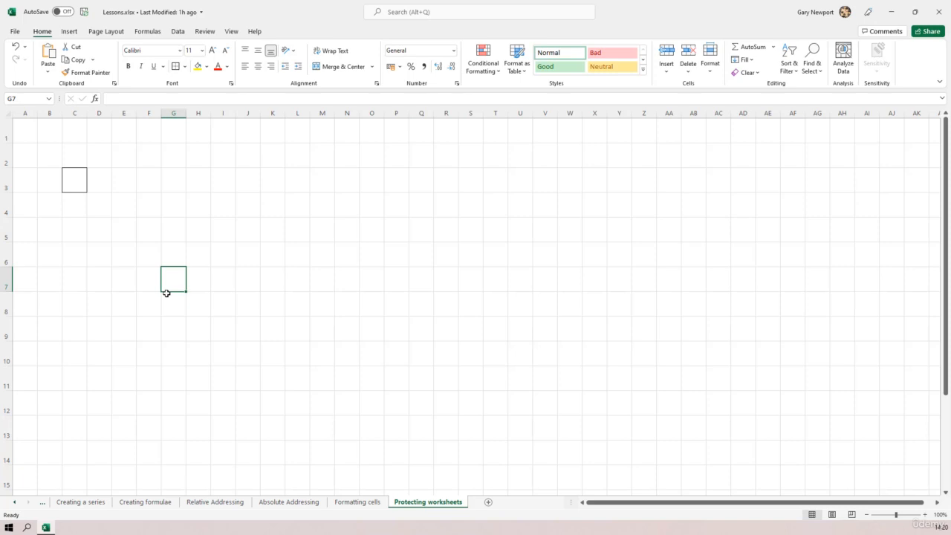
{"action": "left_click", "coordinate": [125, 185]}
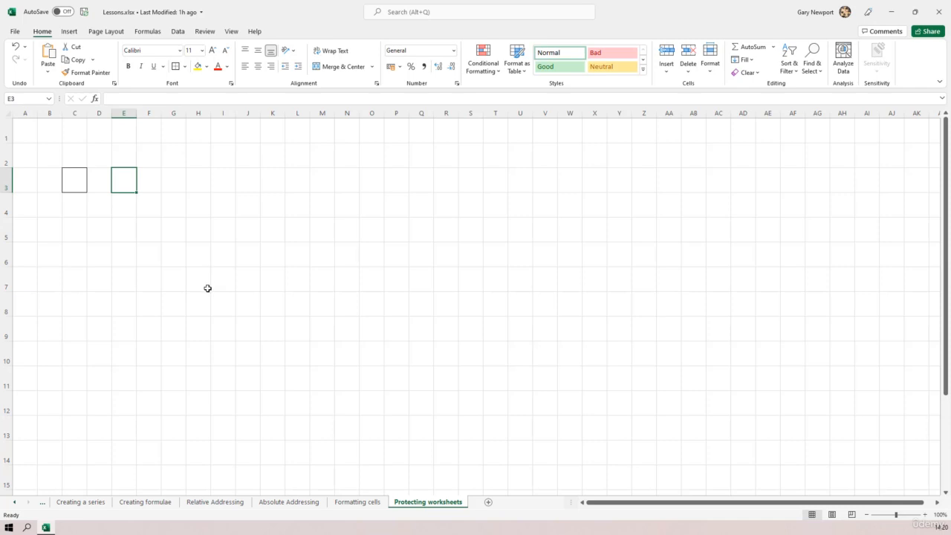
{"action": "left_click", "coordinate": [171, 183]}
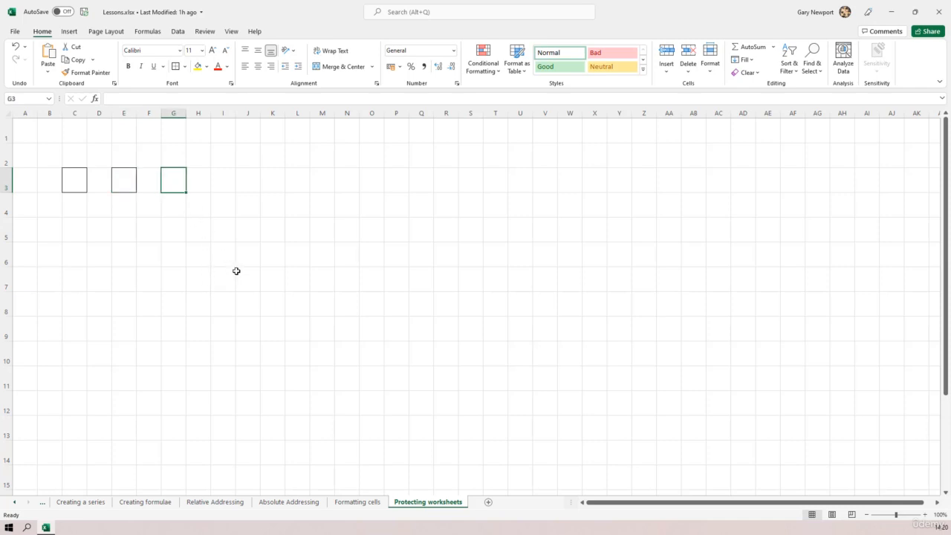
{"action": "left_click", "coordinate": [176, 67]}
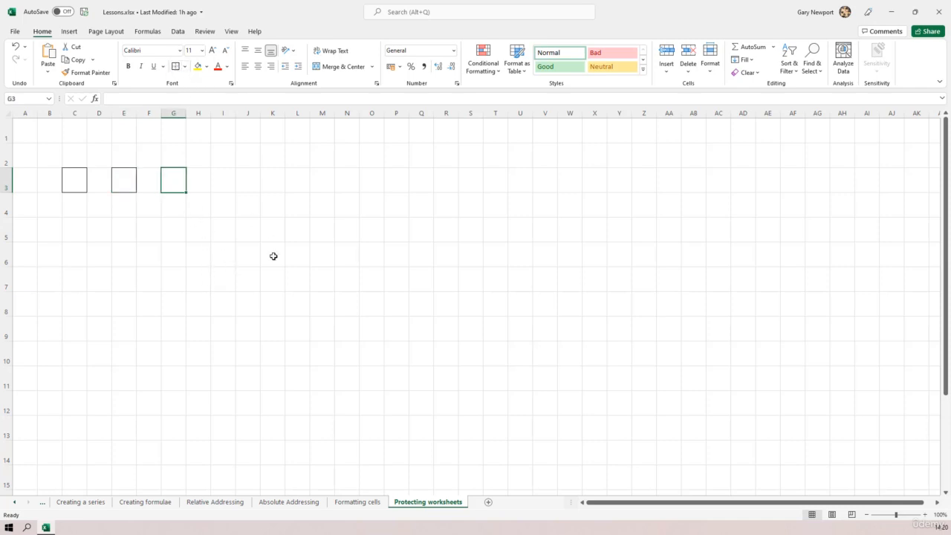
{"action": "left_click", "coordinate": [287, 296]}
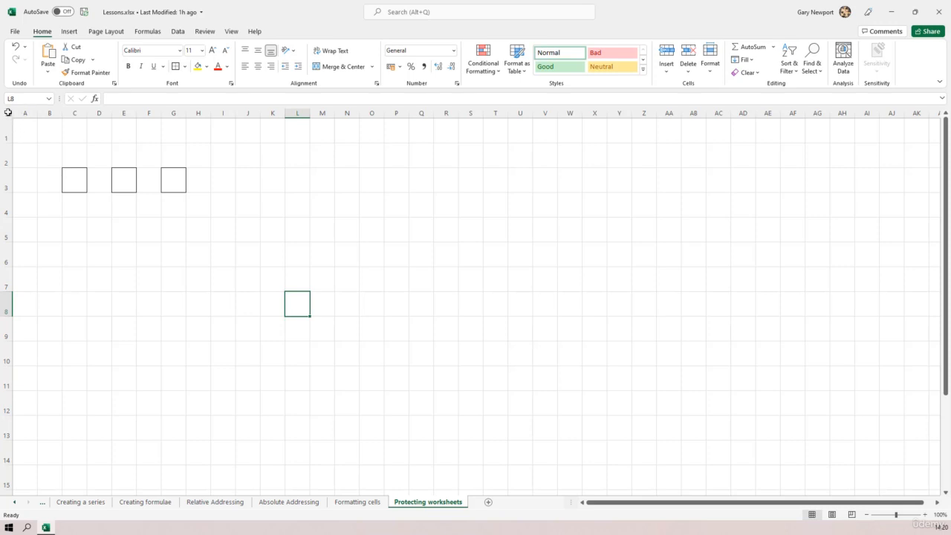
{"action": "left_click", "coordinate": [7, 113]}
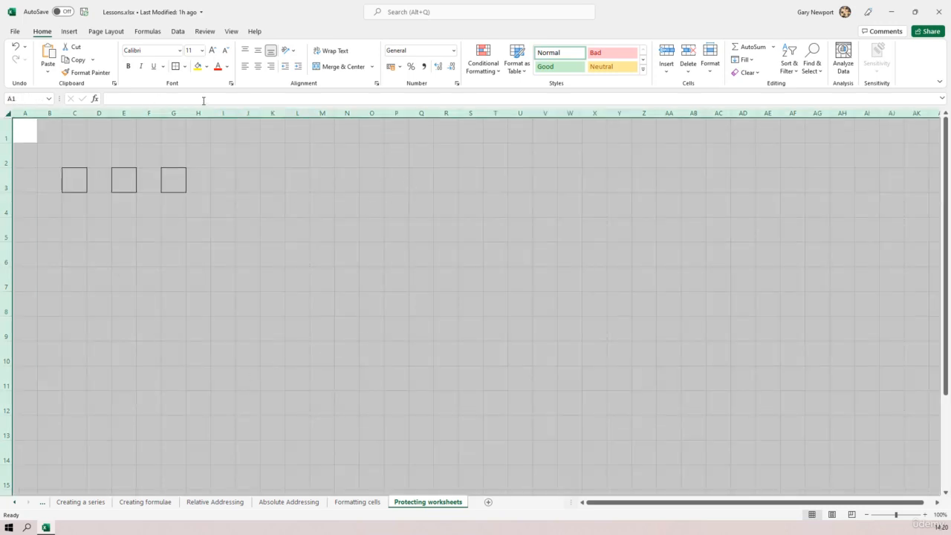
Step: Fill the entire sheet black, then shade the block B2:H4 light gold
{"action": "left_click", "coordinate": [205, 68]}
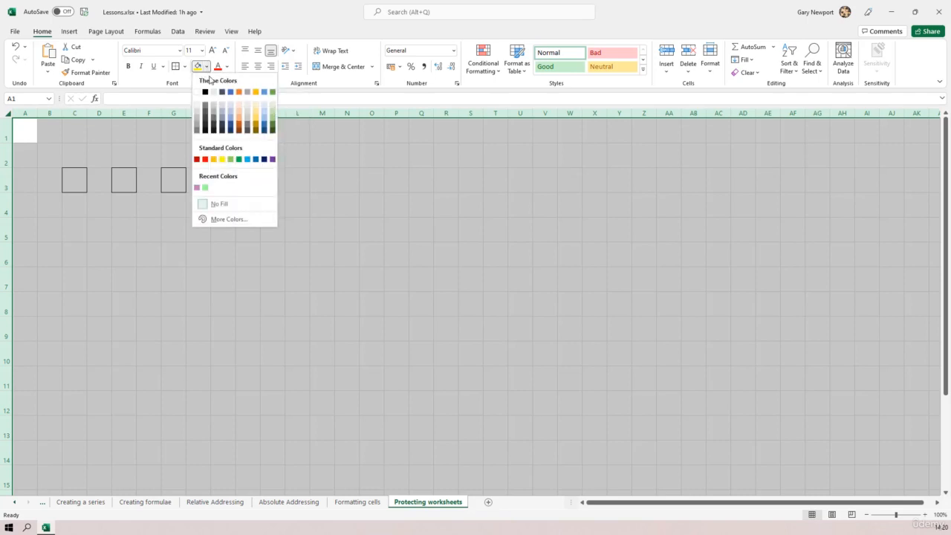
{"action": "left_click", "coordinate": [205, 93]}
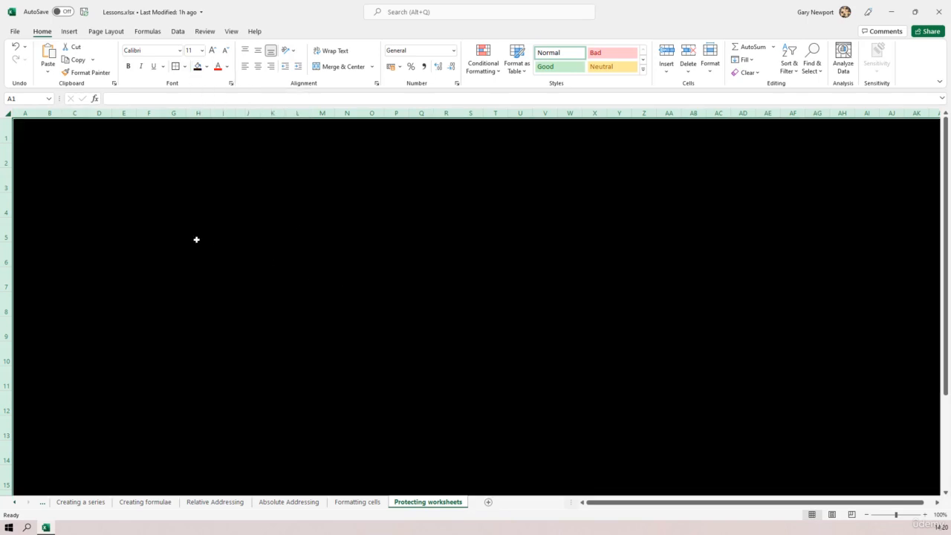
{"action": "left_click", "coordinate": [45, 148]}
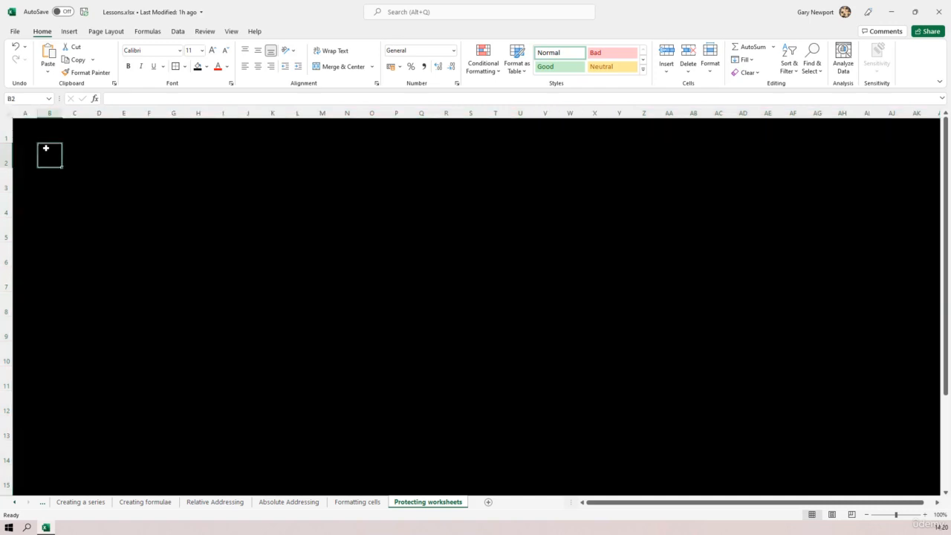
{"action": "left_click_drag", "start_coordinate": [45, 147], "coordinate": [202, 206]}
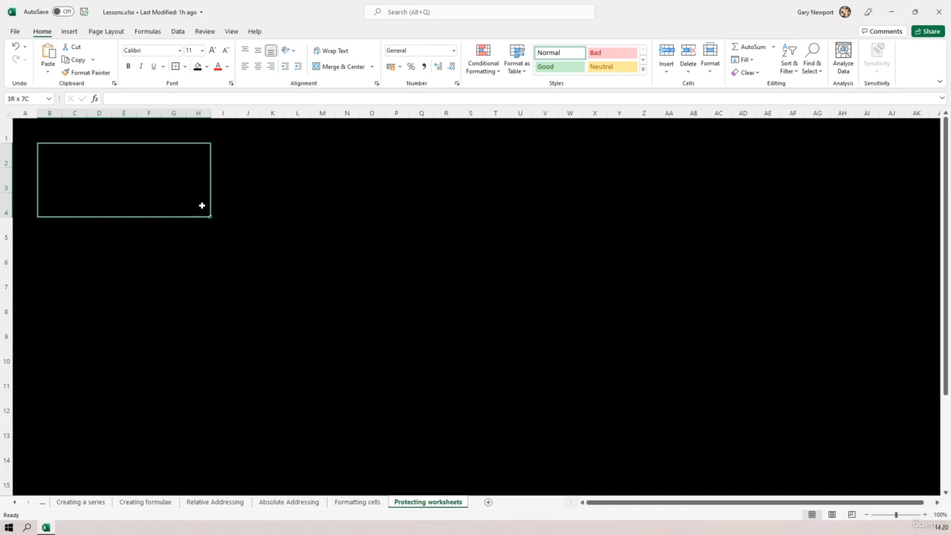
{"action": "left_click_drag", "start_coordinate": [202, 206], "coordinate": [202, 206]}
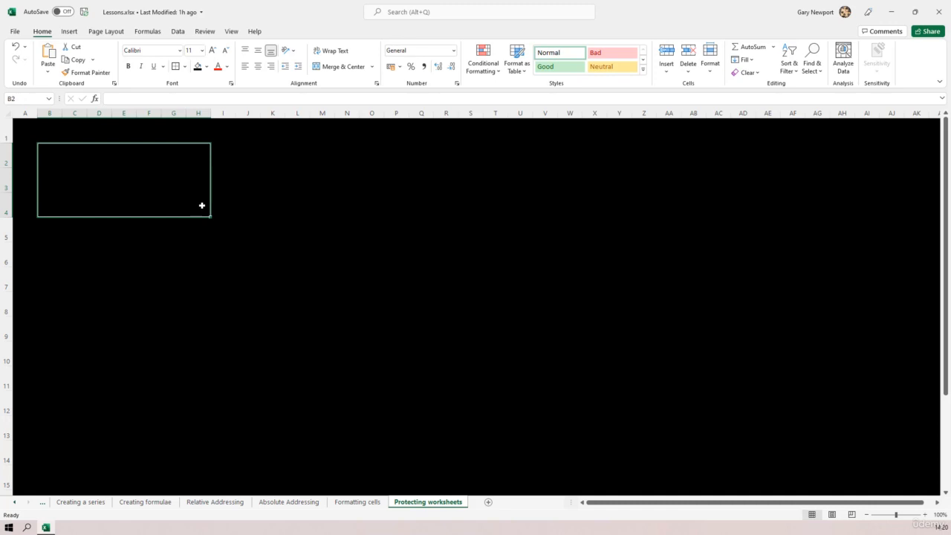
{"action": "left_click", "coordinate": [207, 66]}
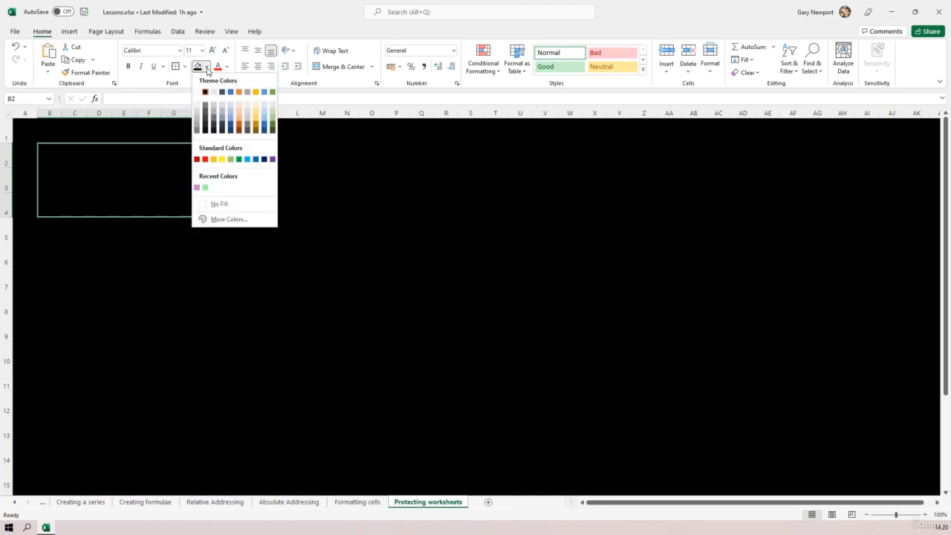
{"action": "left_click", "coordinate": [258, 108]}
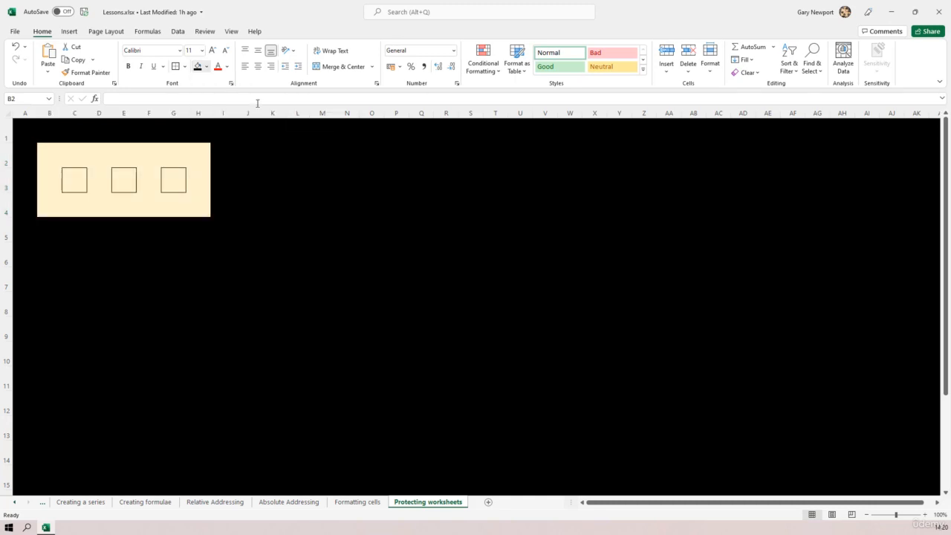
{"action": "left_click", "coordinate": [304, 259]}
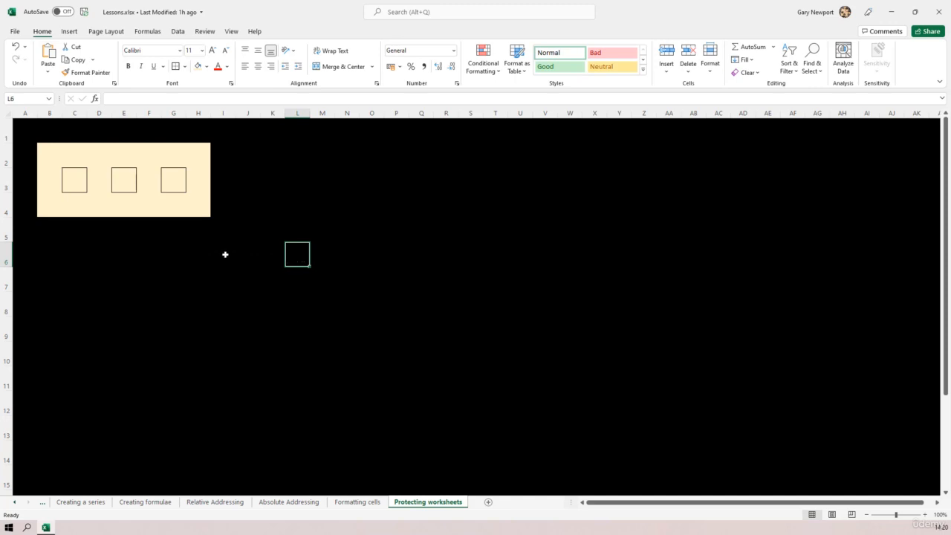
Step: Enter an x in D3, centre it both ways and enlarge it two font sizes
{"action": "left_click", "coordinate": [75, 182]}
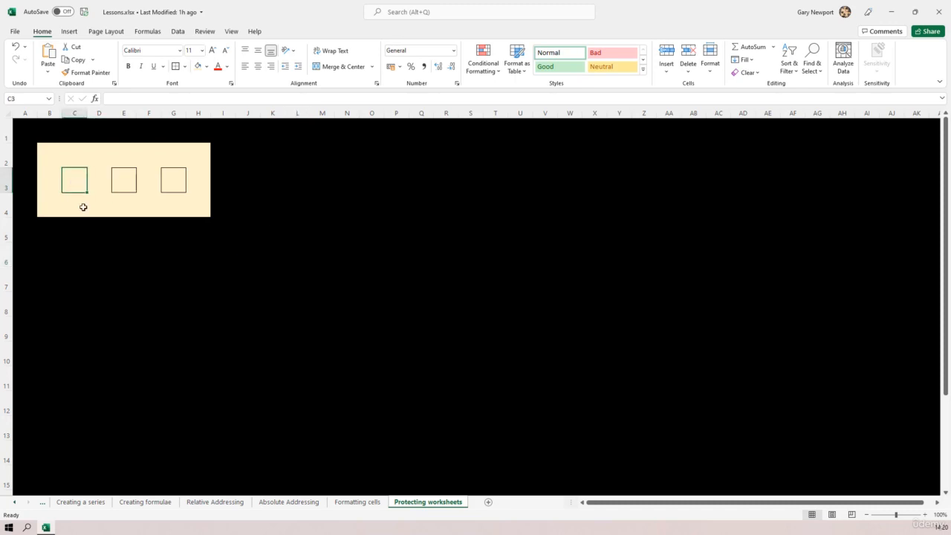
{"action": "left_click", "coordinate": [122, 179]}
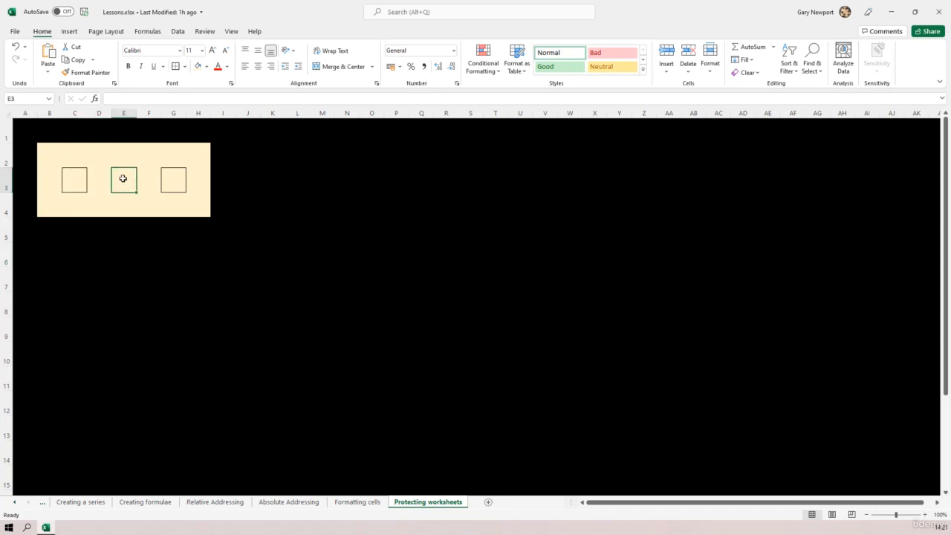
{"action": "left_click", "coordinate": [172, 179]}
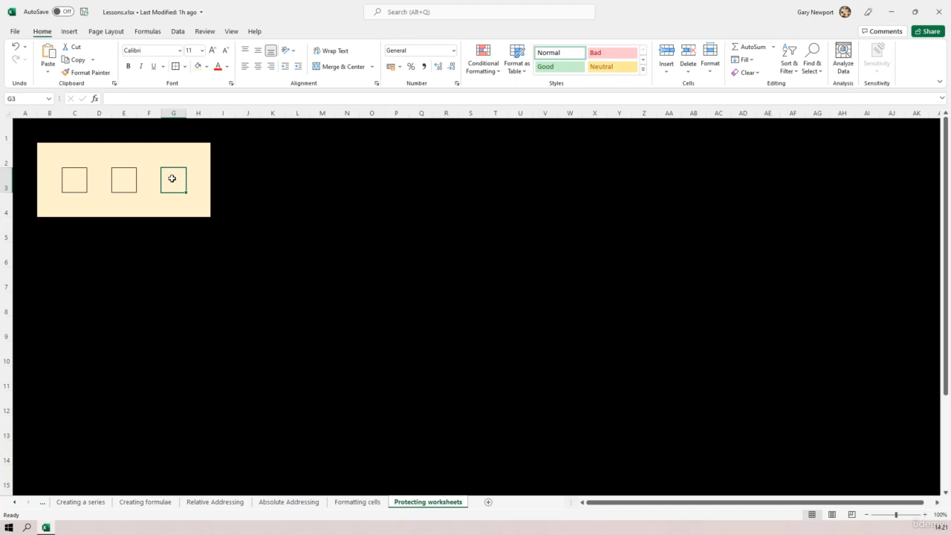
{"action": "left_click", "coordinate": [94, 185]}
{"action": "type", "text": "x"}
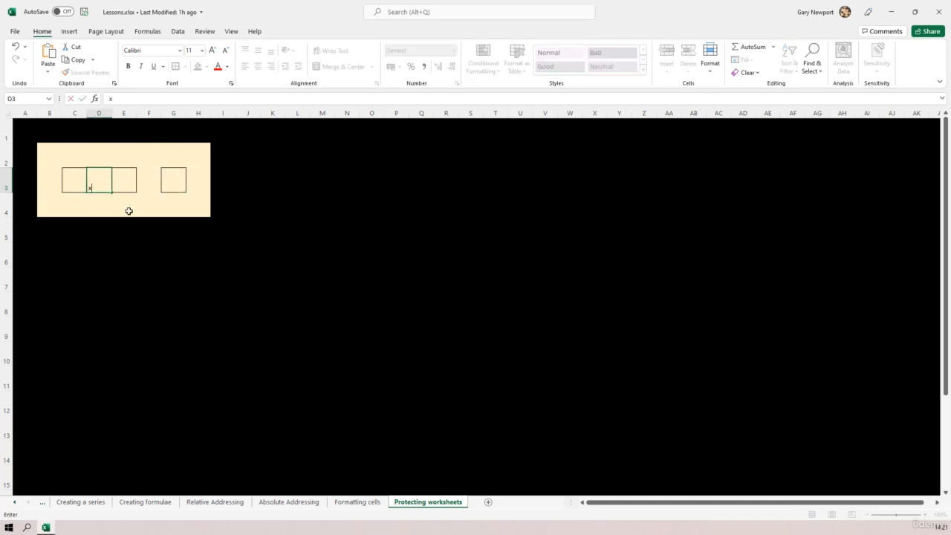
{"action": "left_click", "coordinate": [129, 211]}
{"action": "left_click", "coordinate": [99, 187]}
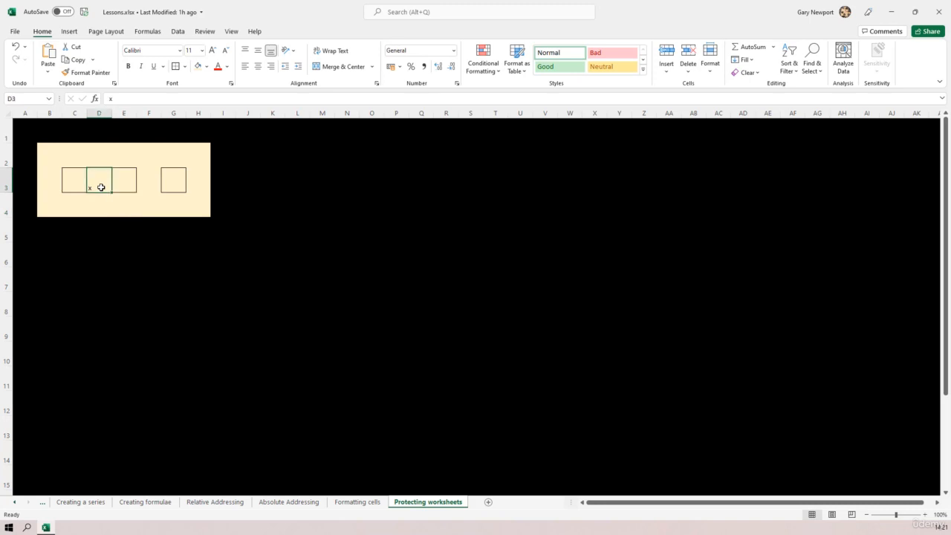
{"action": "left_click", "coordinate": [258, 66]}
{"action": "left_click", "coordinate": [259, 50]}
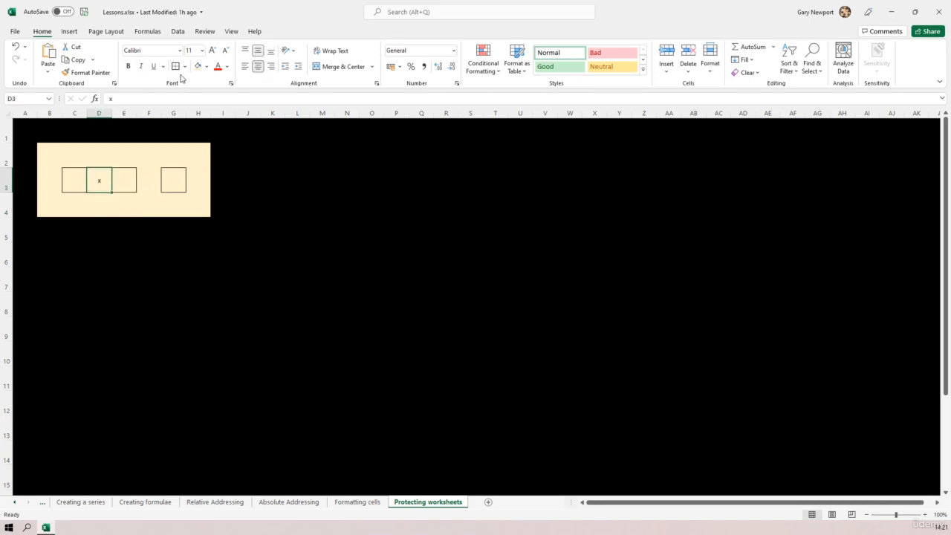
{"action": "left_click", "coordinate": [212, 50]}
{"action": "left_click", "coordinate": [212, 49]}
Step: Enter an equals sign in F3
{"action": "left_click", "coordinate": [148, 181]}
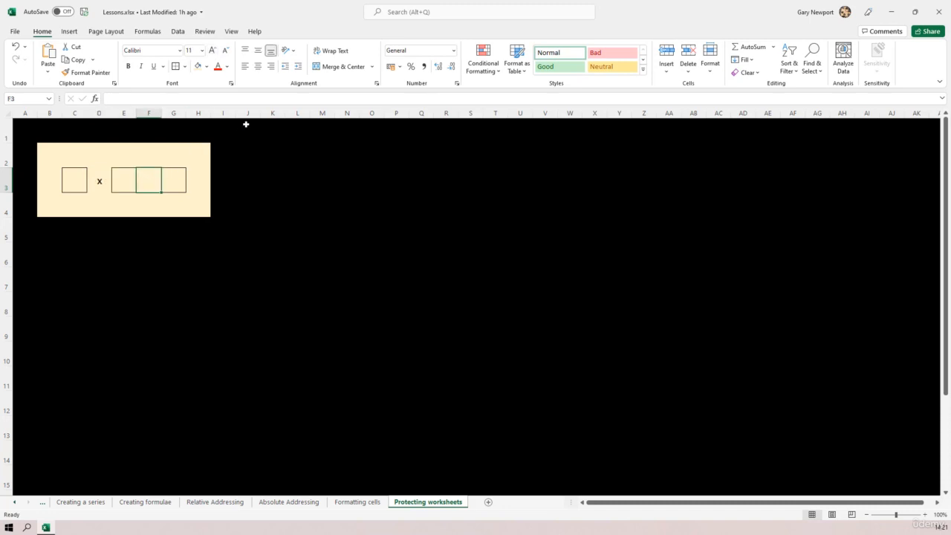
{"action": "type", "text": "="}
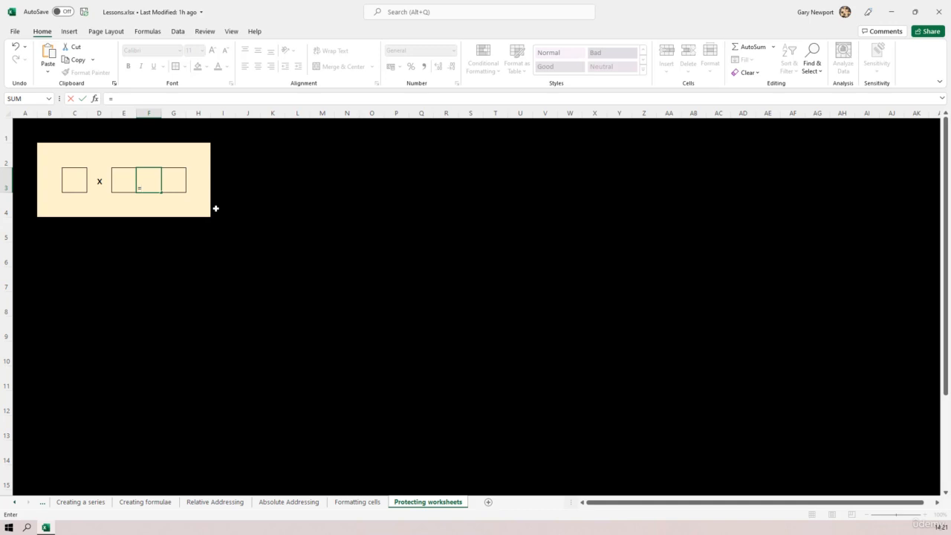
{"action": "key", "text": "Return"}
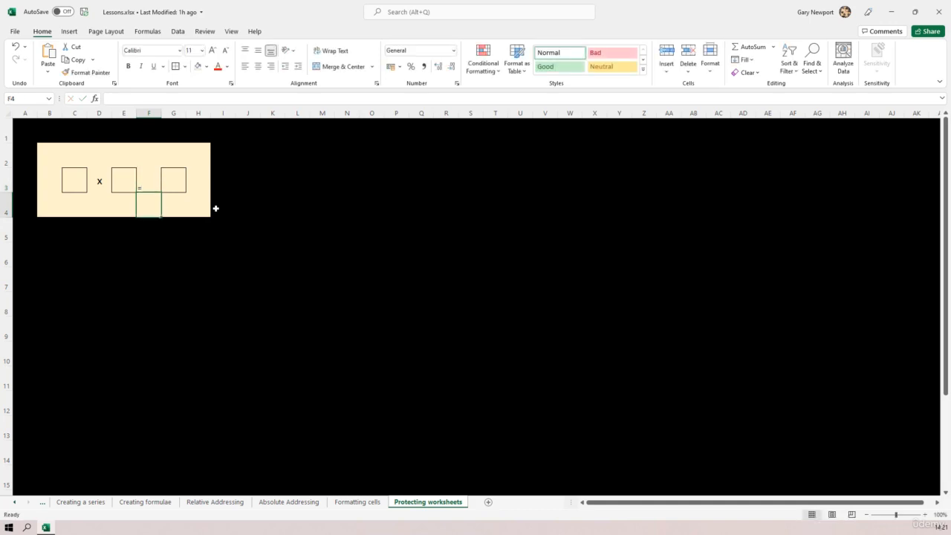
{"action": "left_click", "coordinate": [152, 187]}
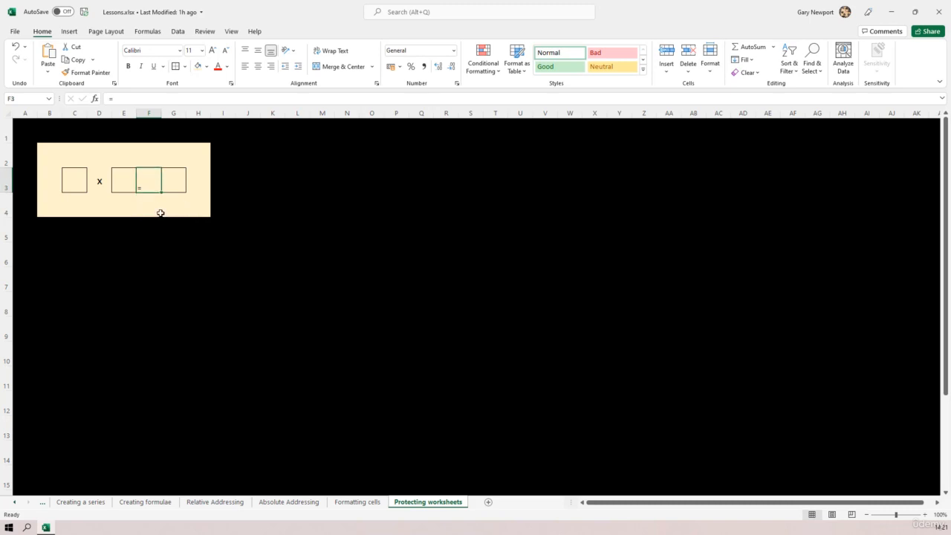
Step: Enter '= in F3 as a literal equals sign and centre it both ways
{"action": "type", "text": "'"}
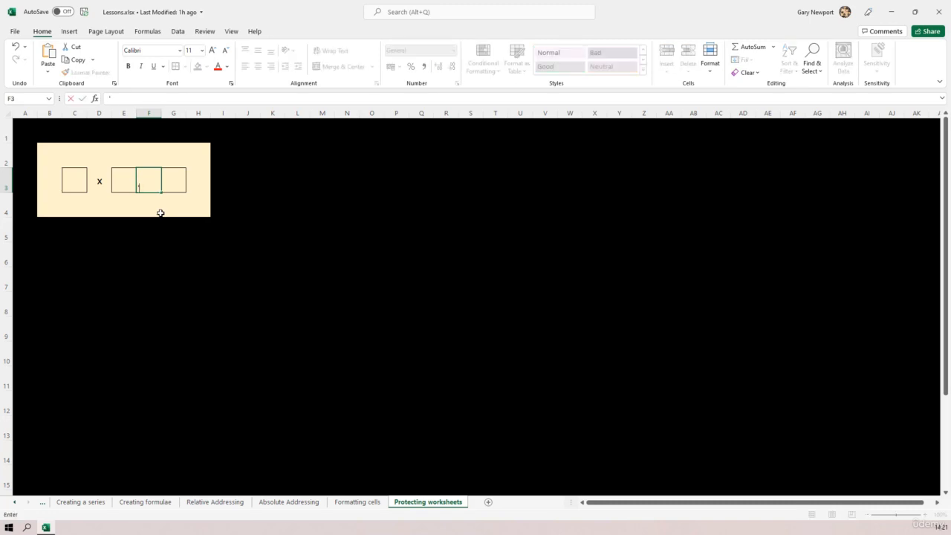
{"action": "type", "text": "="}
{"action": "left_click", "coordinate": [160, 214]}
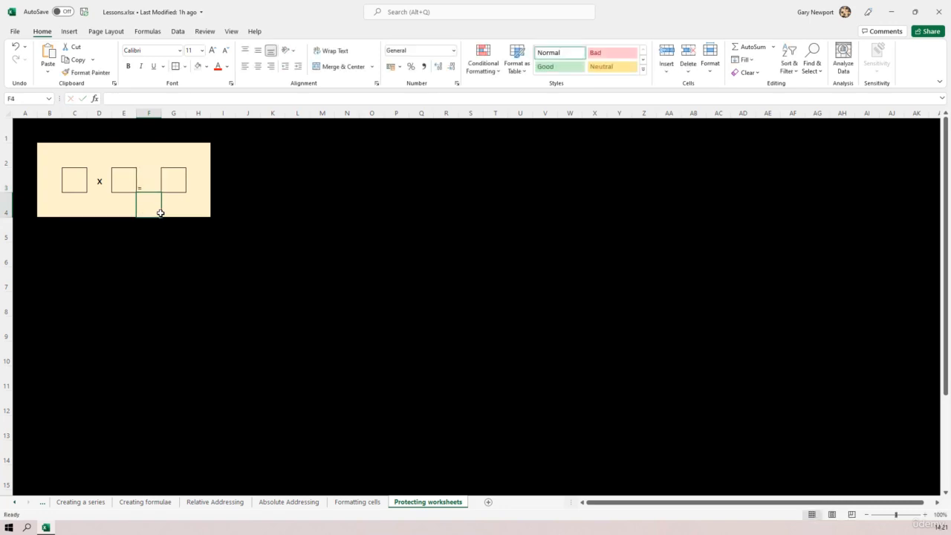
{"action": "left_click", "coordinate": [147, 177]}
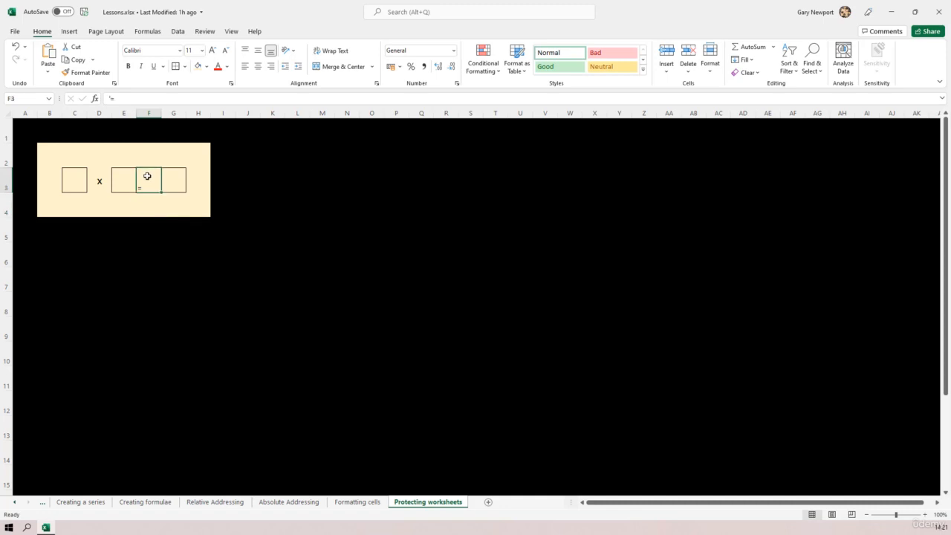
{"action": "left_click", "coordinate": [257, 66]}
{"action": "left_click", "coordinate": [257, 50]}
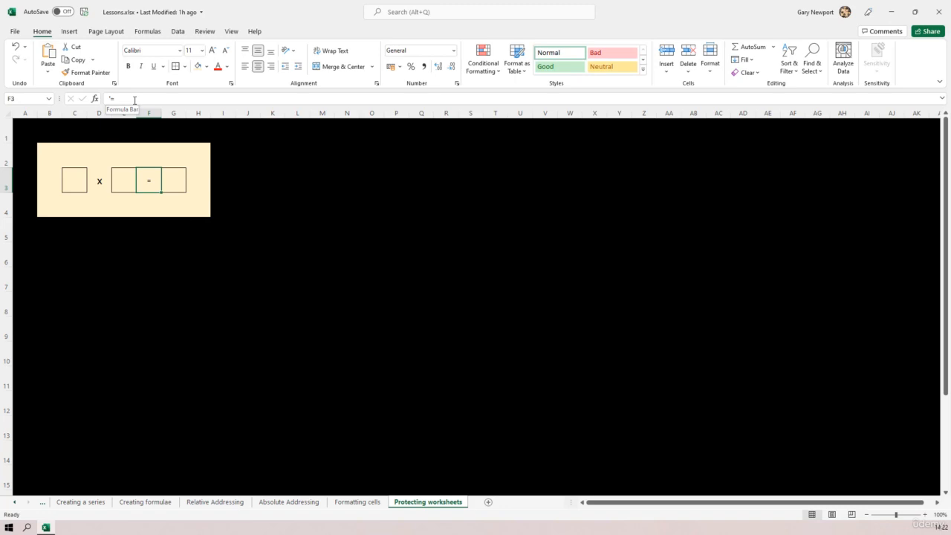
Step: Enlarge the equals sign in F3 to font size 18, matching the x in D3
{"action": "left_click", "coordinate": [99, 189]}
{"action": "left_click", "coordinate": [156, 185]}
{"action": "left_click", "coordinate": [212, 50]}
{"action": "left_click", "coordinate": [213, 51]}
{"action": "left_click", "coordinate": [202, 52]}
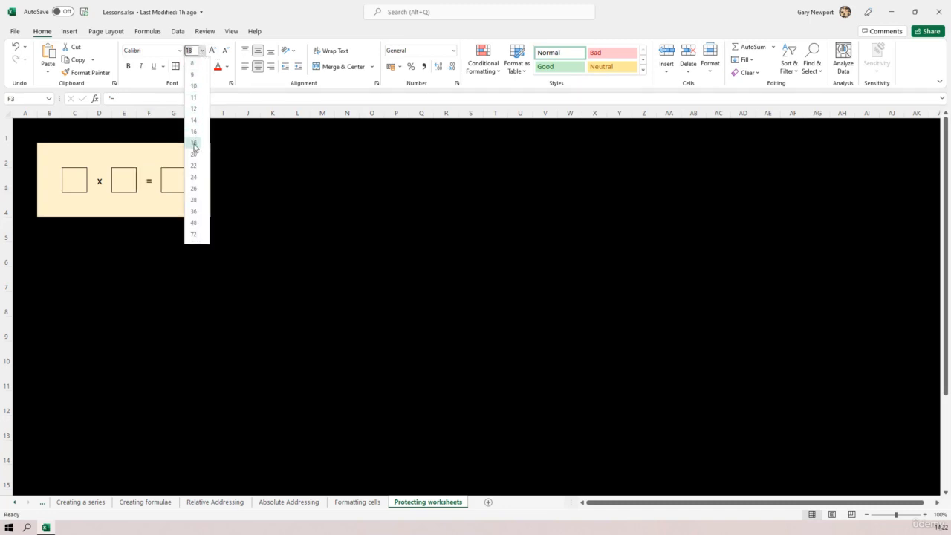
{"action": "left_click", "coordinate": [193, 143]}
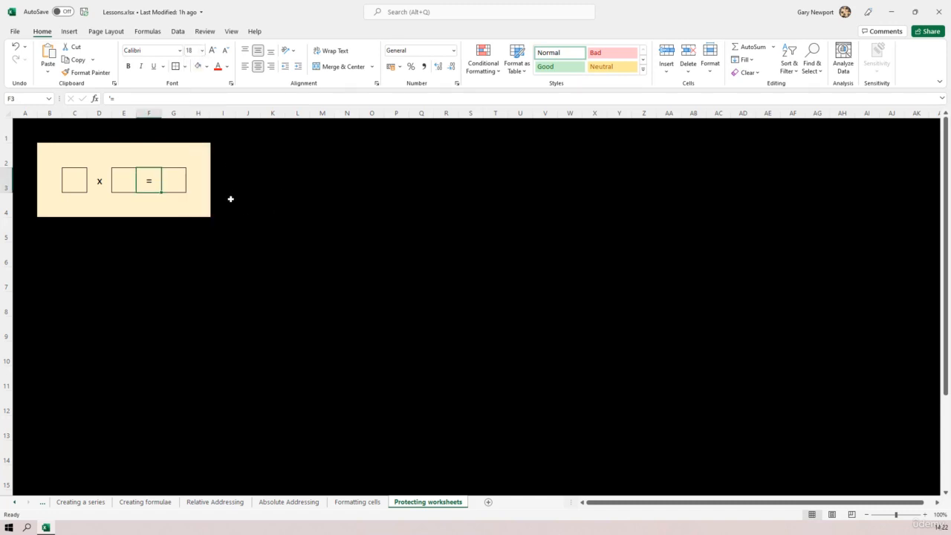
{"action": "left_click", "coordinate": [181, 184]}
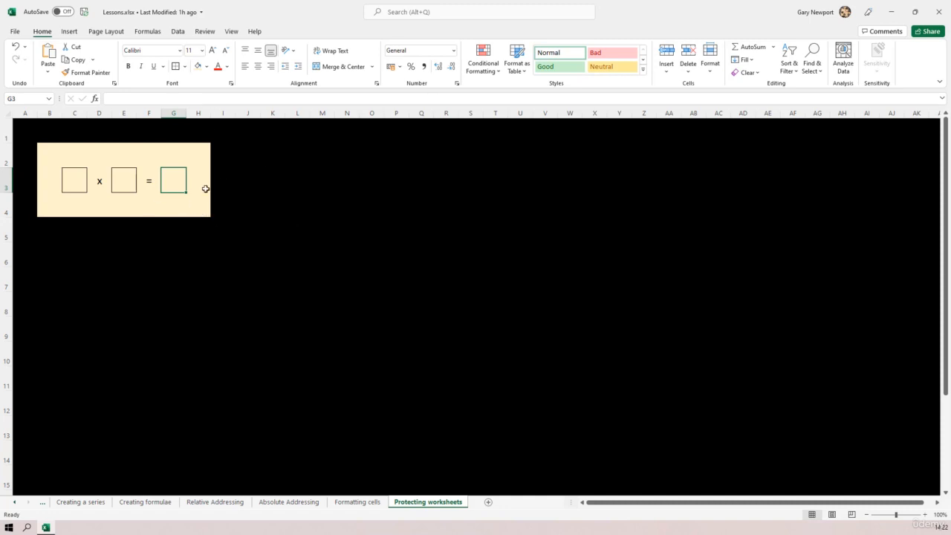
Step: Fill G3 with Blue, Accent 5, Lighter 40%, and fill C3 and E3 white
{"action": "left_click", "coordinate": [207, 67]}
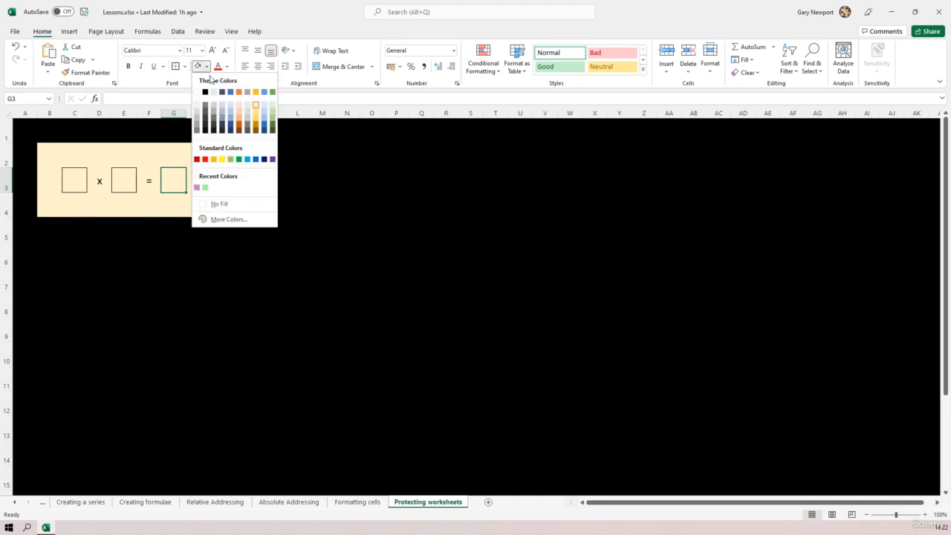
{"action": "left_click", "coordinate": [264, 109]}
{"action": "left_click", "coordinate": [221, 273]}
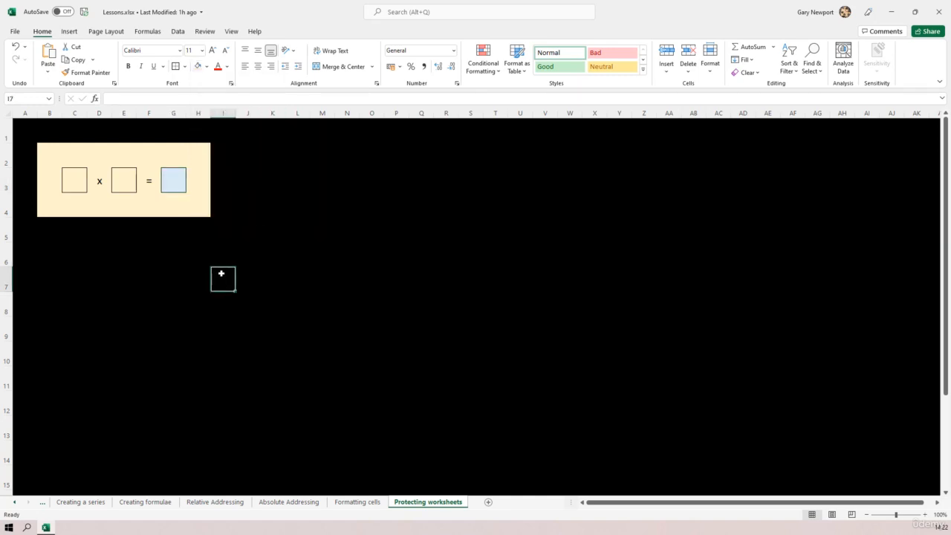
{"action": "left_click", "coordinate": [76, 183]}
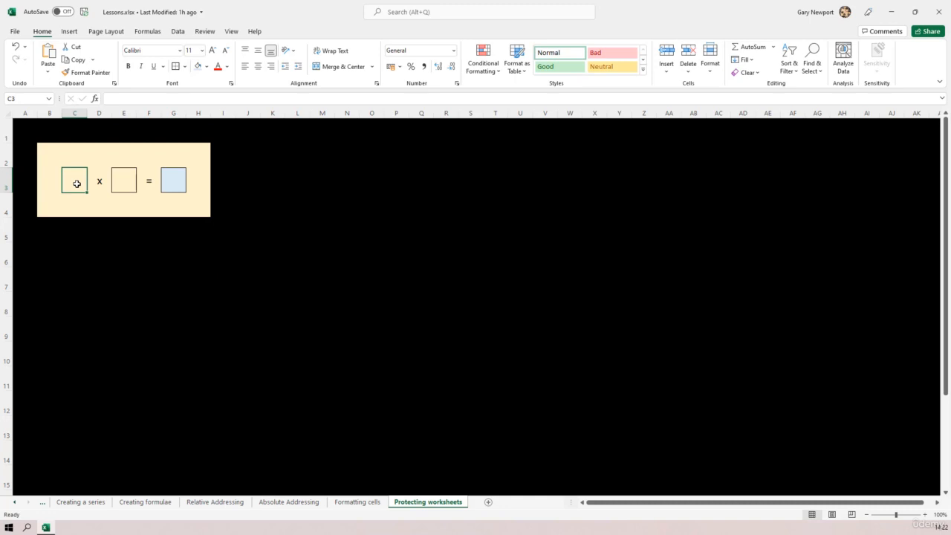
{"action": "left_click", "coordinate": [206, 68]}
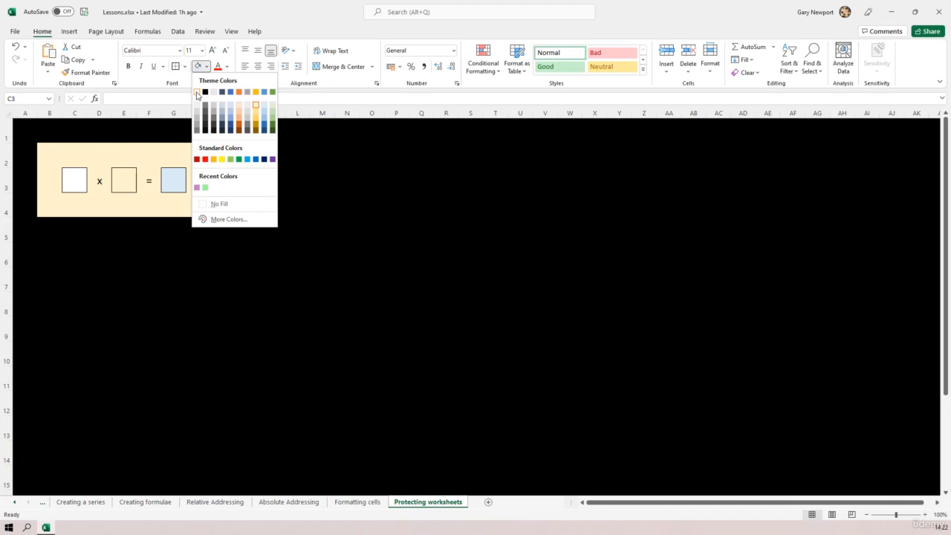
{"action": "left_click", "coordinate": [197, 93]}
{"action": "left_click", "coordinate": [124, 183]}
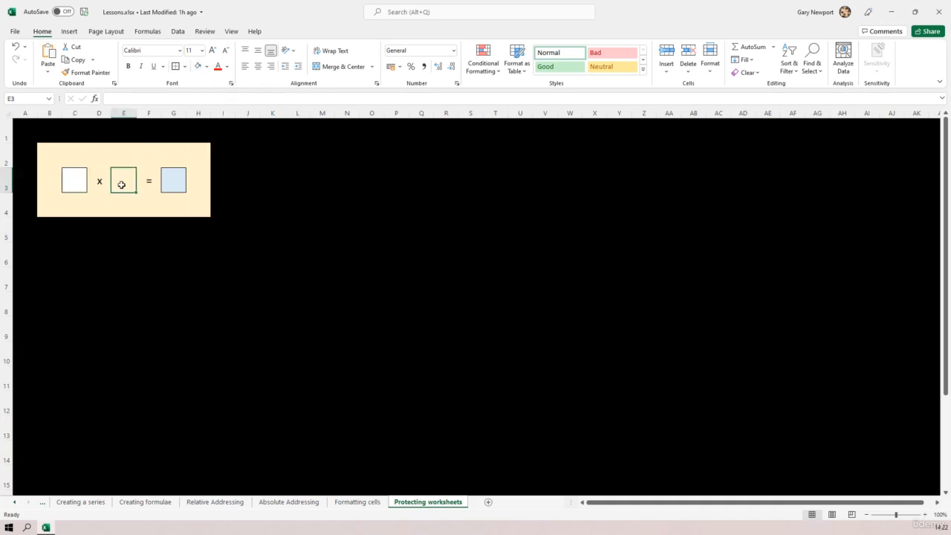
{"action": "left_click", "coordinate": [197, 66]}
{"action": "left_click", "coordinate": [276, 256]}
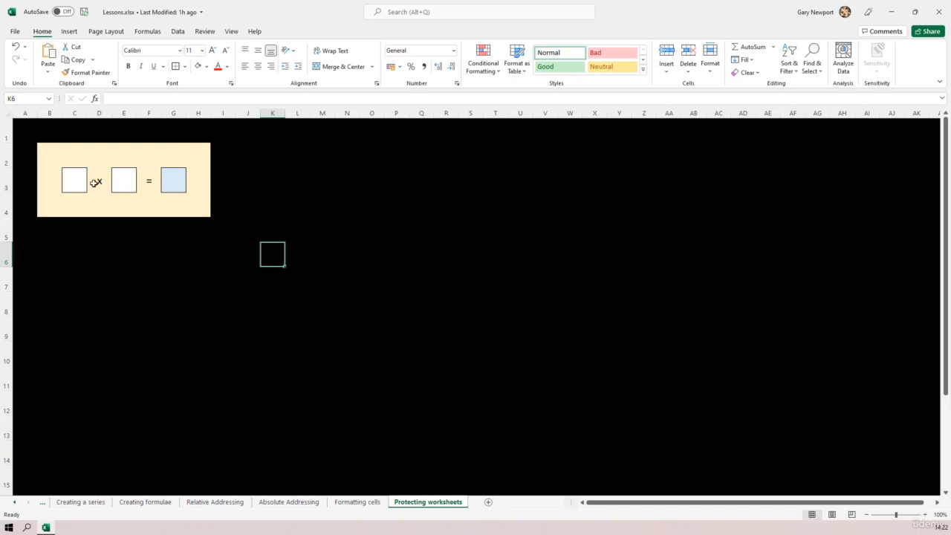
Step: Enter the formula =C3*E3 in G3
{"action": "left_click", "coordinate": [173, 182]}
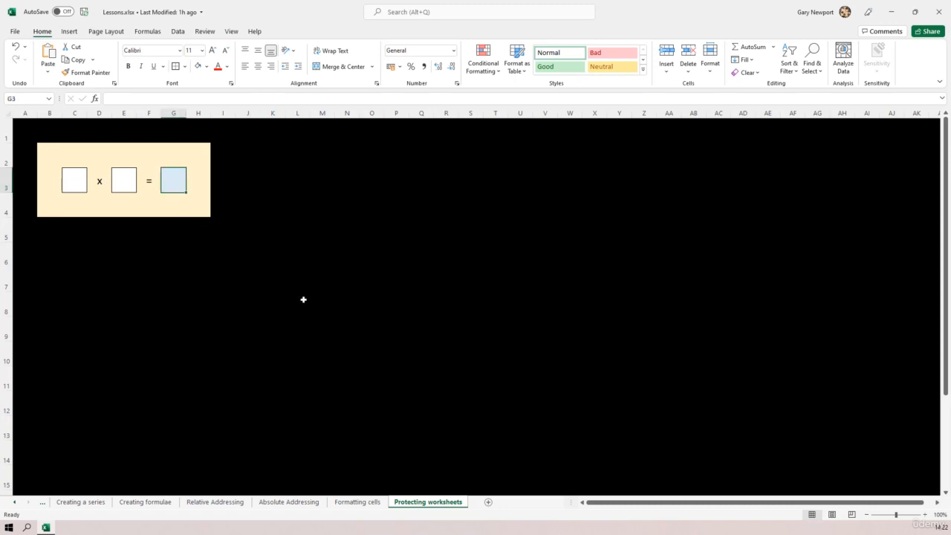
{"action": "type", "text": "="}
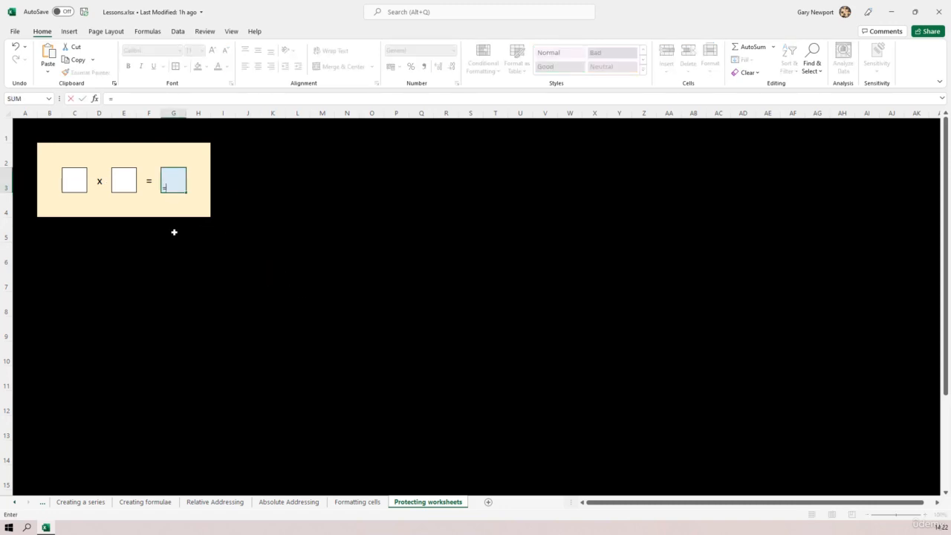
{"action": "left_click", "coordinate": [77, 183]}
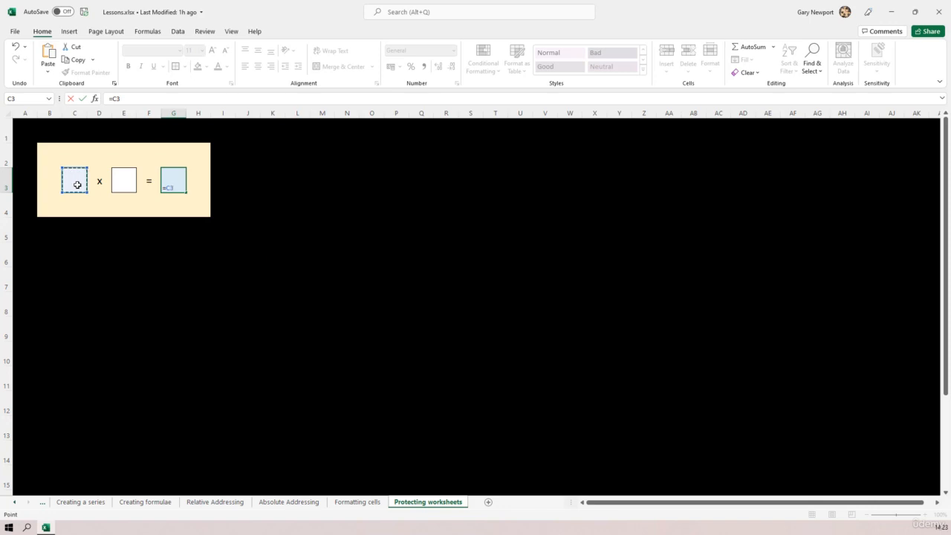
{"action": "type", "text": "*"}
{"action": "left_click", "coordinate": [125, 183]}
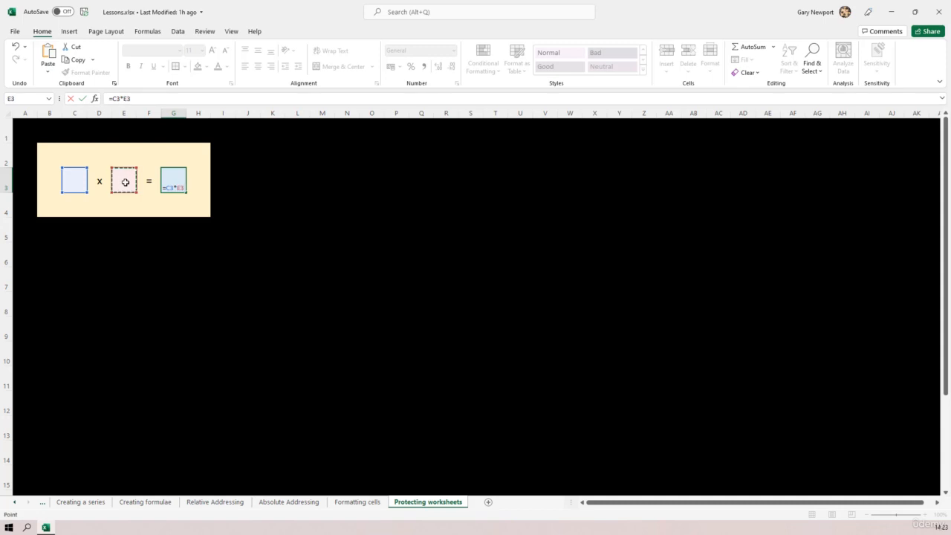
{"action": "key", "text": "Return"}
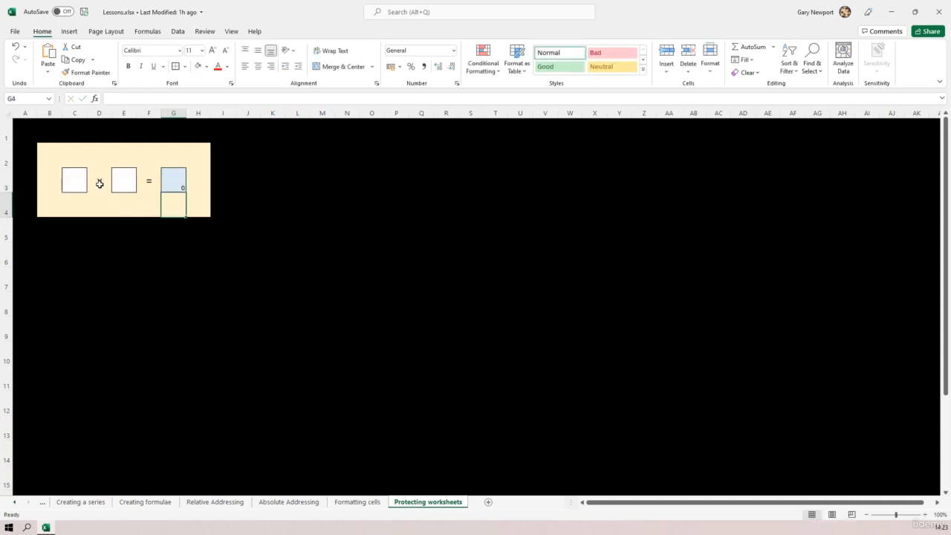
Step: Format G3's result at font size 18, centred vertically and horizontally
{"action": "left_click", "coordinate": [181, 184]}
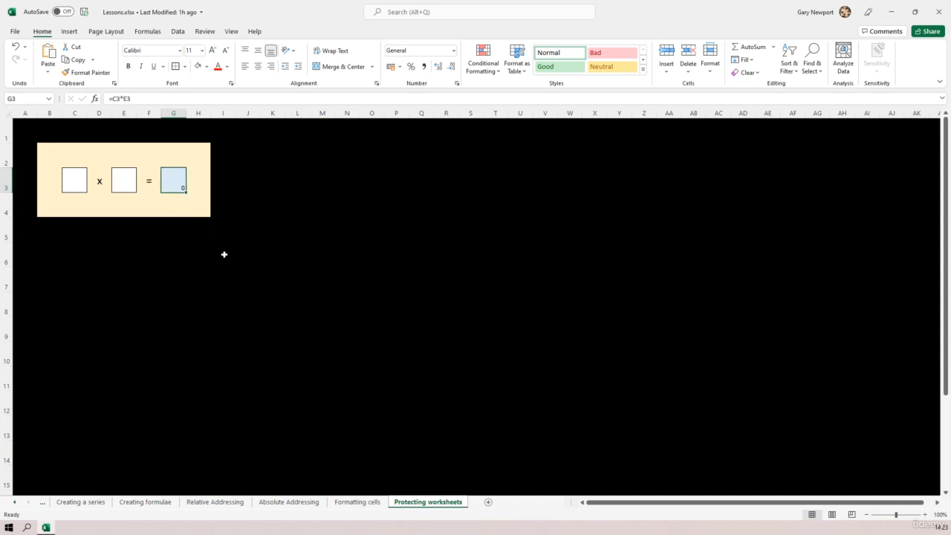
{"action": "left_click", "coordinate": [201, 50]}
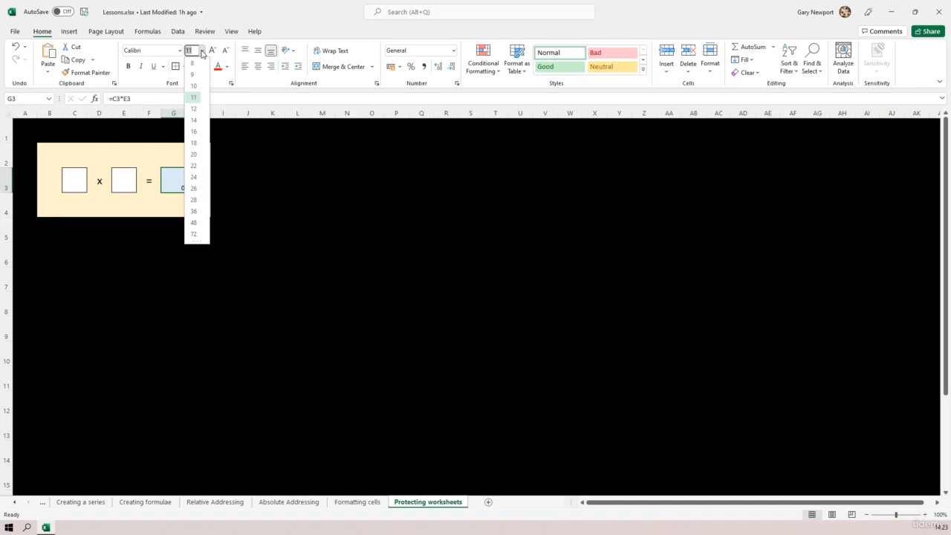
{"action": "left_click", "coordinate": [195, 143]}
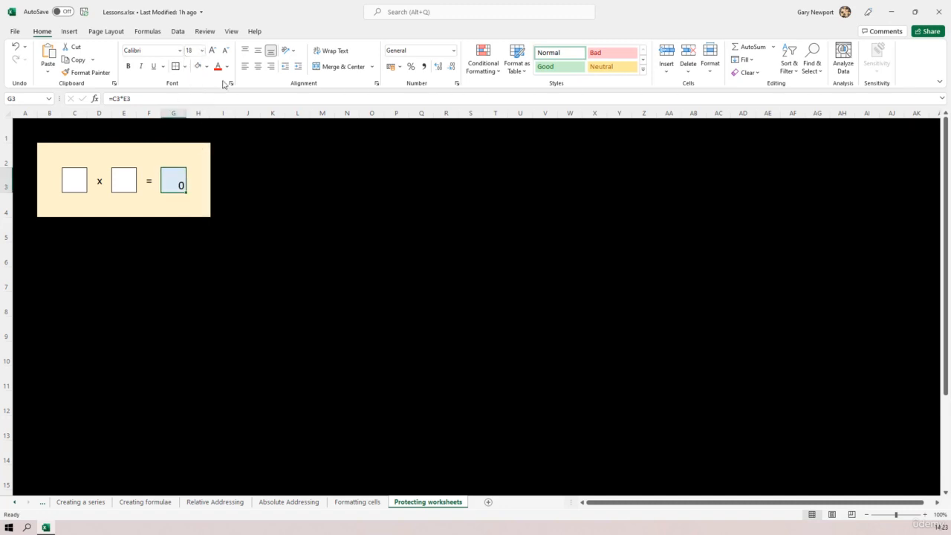
{"action": "left_click", "coordinate": [257, 51]}
{"action": "left_click", "coordinate": [257, 67]}
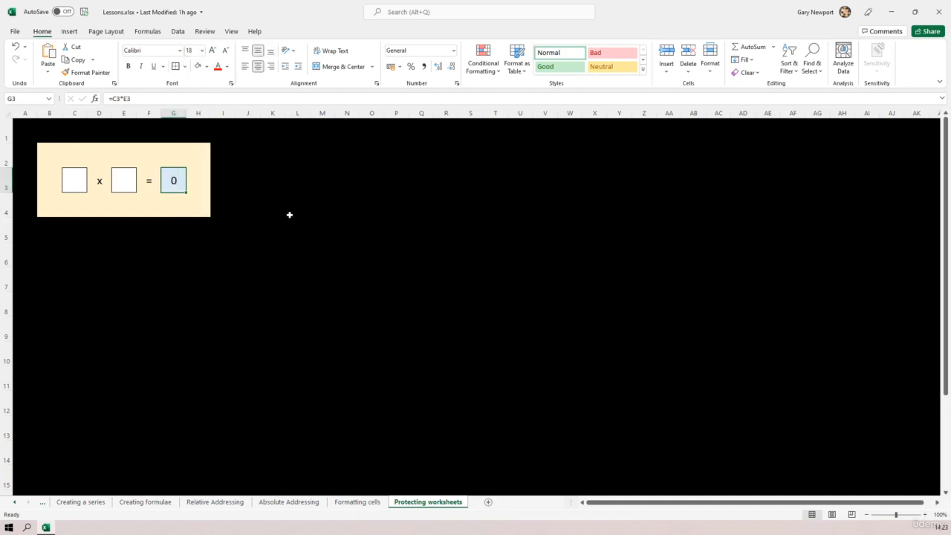
{"action": "left_click", "coordinate": [122, 177]}
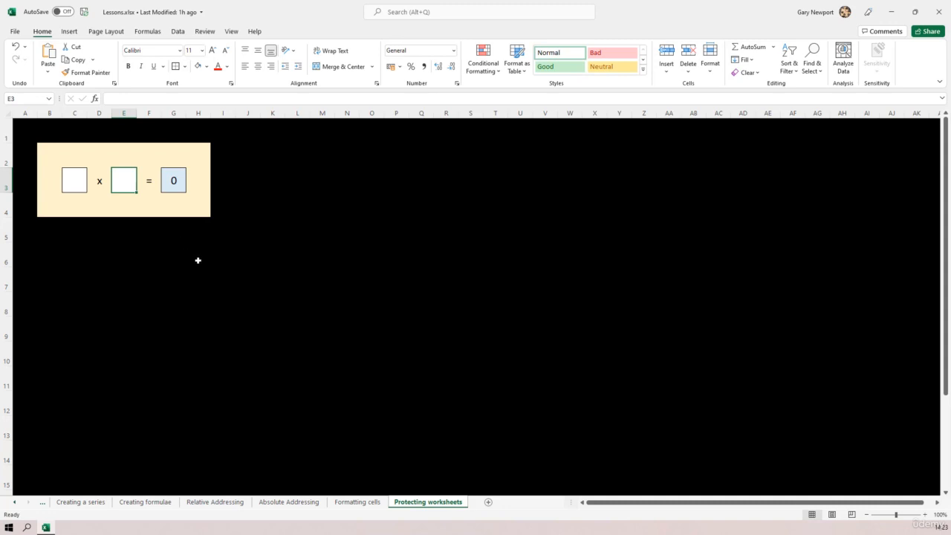
Step: Enter 3 in E3 and 2 in C3
{"action": "type", "text": "3"}
{"action": "left_click", "coordinate": [83, 185]}
{"action": "type", "text": "2"}
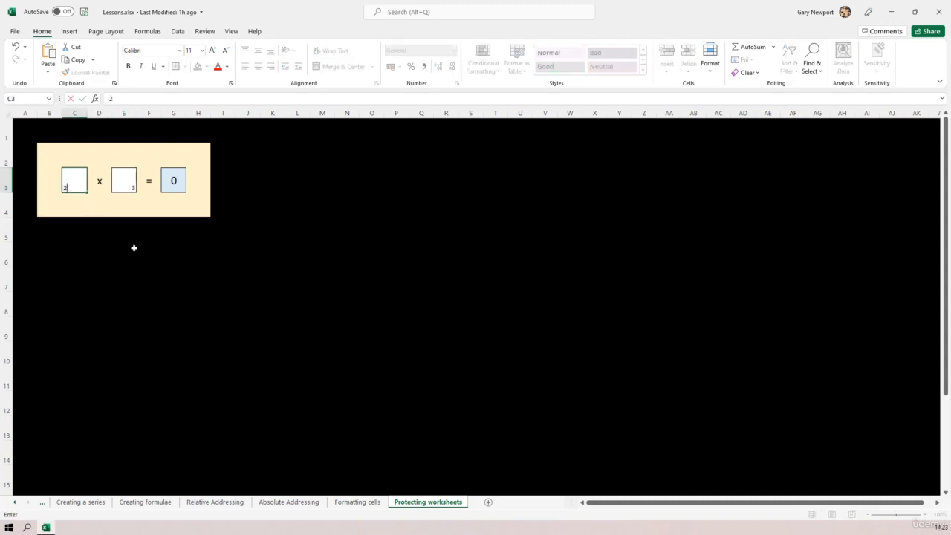
{"action": "left_click", "coordinate": [134, 248]}
Step: Centre the numbers in E3 and C3 both ways and set them to font size 18
{"action": "left_click", "coordinate": [127, 186]}
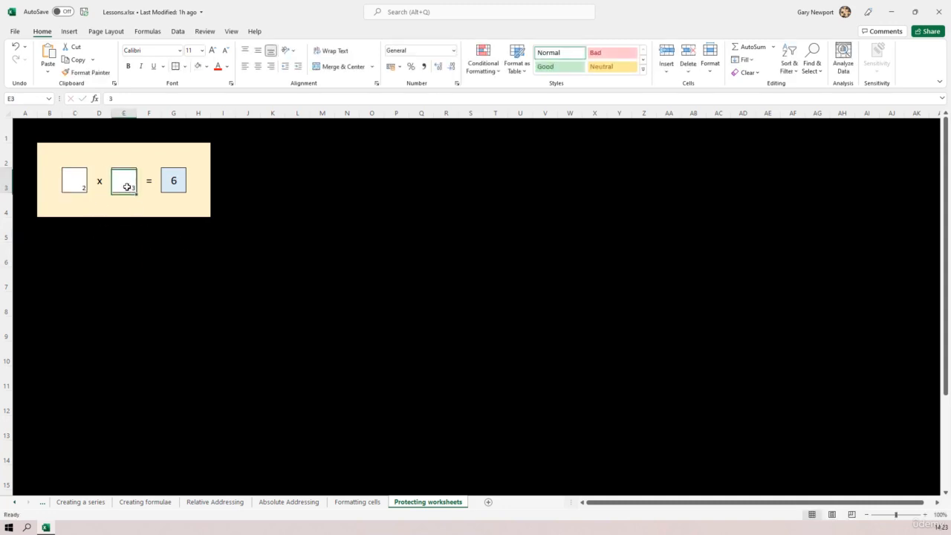
{"action": "left_click", "coordinate": [257, 51]}
{"action": "left_click", "coordinate": [257, 66]}
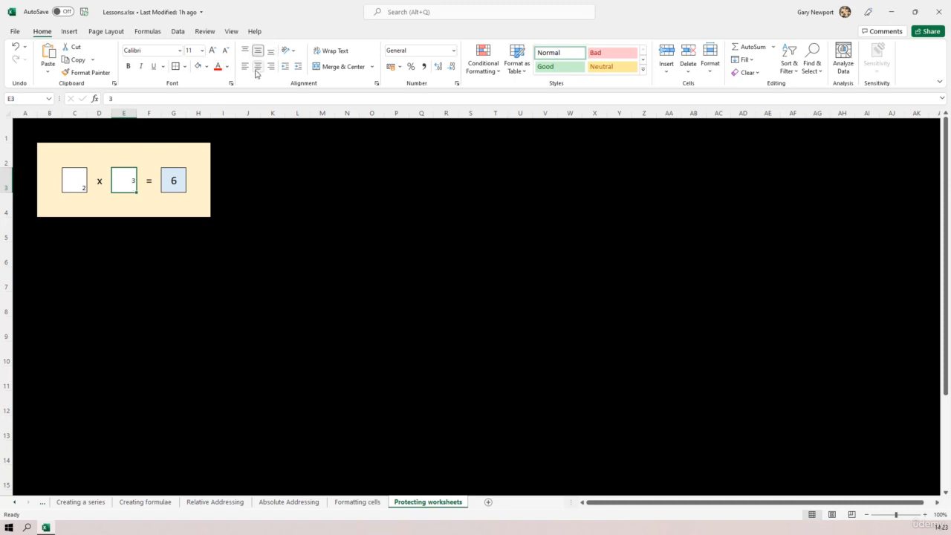
{"action": "left_click", "coordinate": [202, 51]}
{"action": "left_click", "coordinate": [194, 132]}
{"action": "left_click", "coordinate": [83, 182]}
{"action": "left_click", "coordinate": [257, 51]}
{"action": "left_click", "coordinate": [257, 66]}
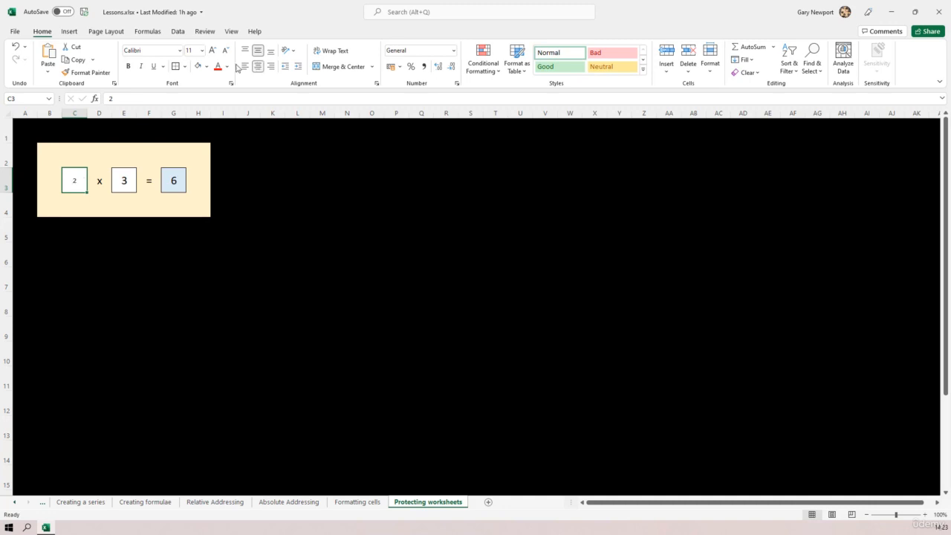
{"action": "left_click", "coordinate": [202, 51]}
{"action": "left_click", "coordinate": [194, 133]}
Step: Check the input cells C3 and E3 and the product formula in G3
{"action": "left_click", "coordinate": [272, 231]}
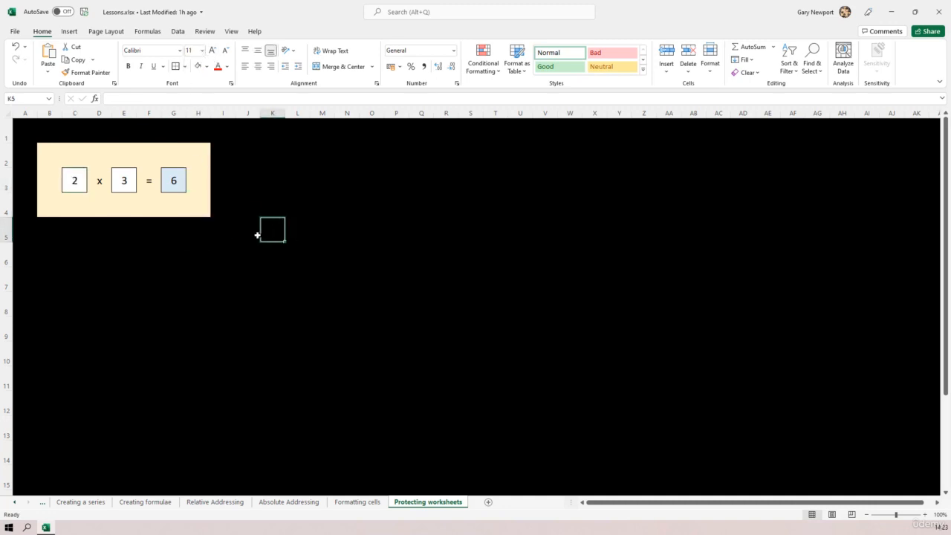
{"action": "left_click", "coordinate": [272, 191]}
{"action": "left_click", "coordinate": [366, 185]}
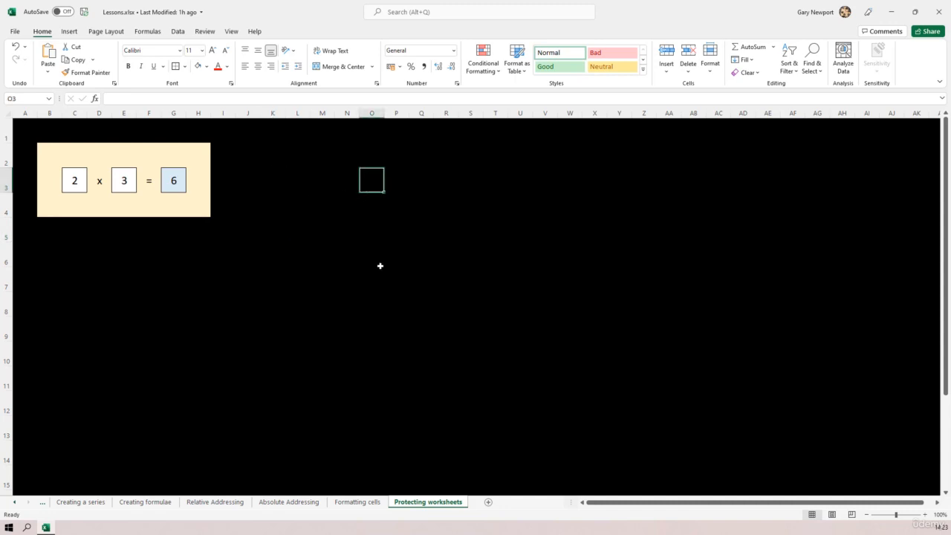
{"action": "left_click", "coordinate": [379, 265]}
{"action": "left_click", "coordinate": [181, 255]}
{"action": "left_click", "coordinate": [149, 206]}
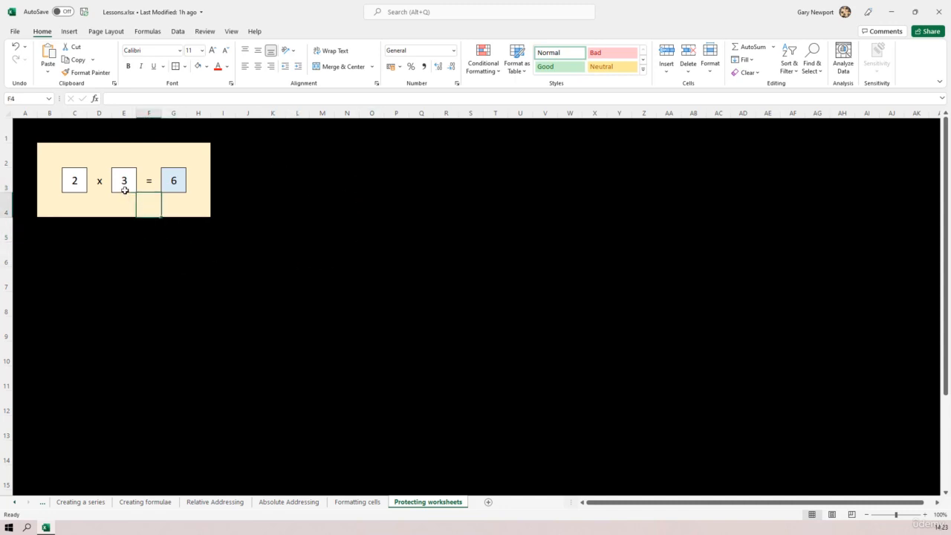
{"action": "left_click", "coordinate": [119, 185]}
{"action": "left_click", "coordinate": [78, 181]}
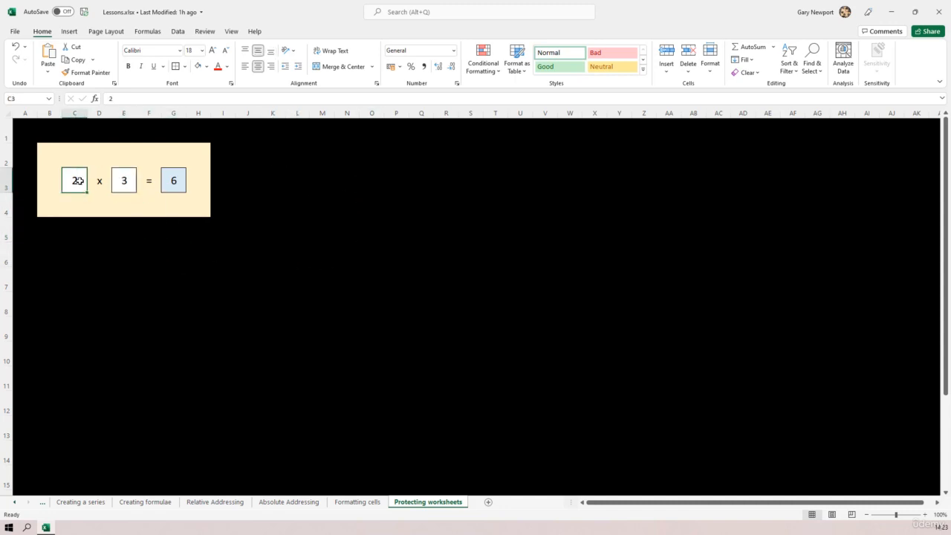
{"action": "left_click", "coordinate": [173, 180]}
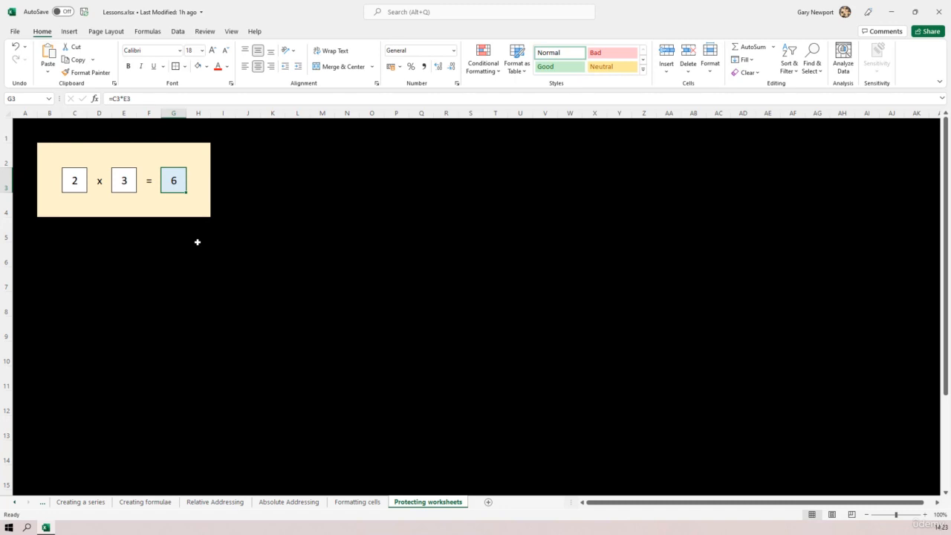
{"action": "left_click", "coordinate": [74, 179]}
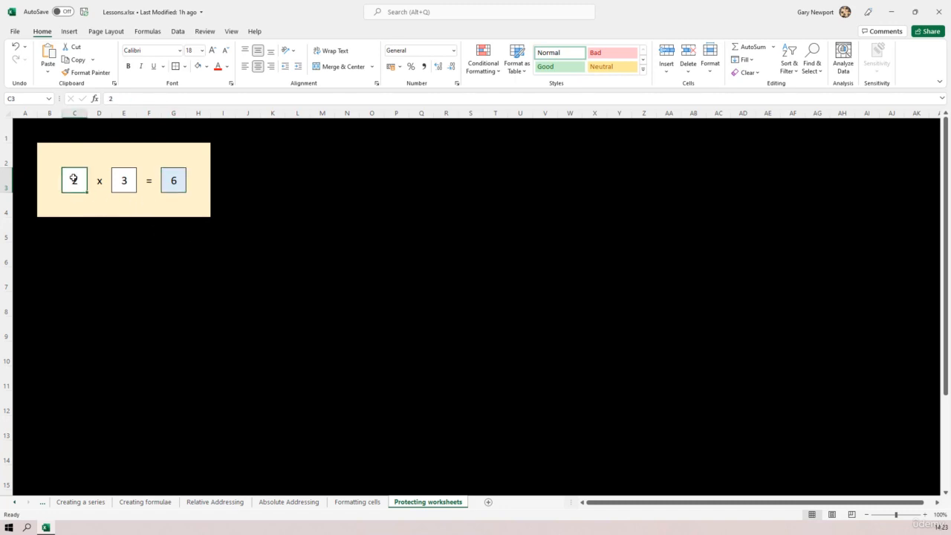
{"action": "left_click", "coordinate": [123, 181]}
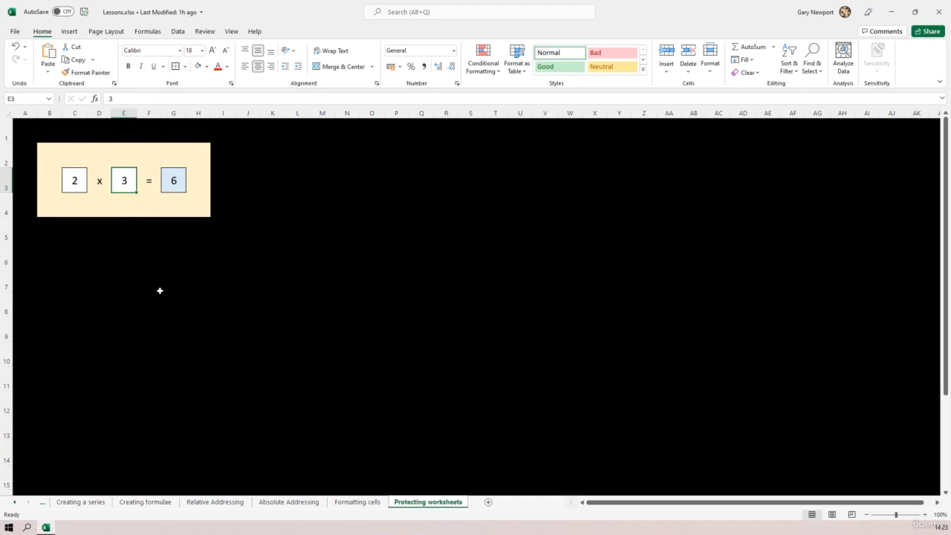
{"action": "left_click", "coordinate": [75, 180]}
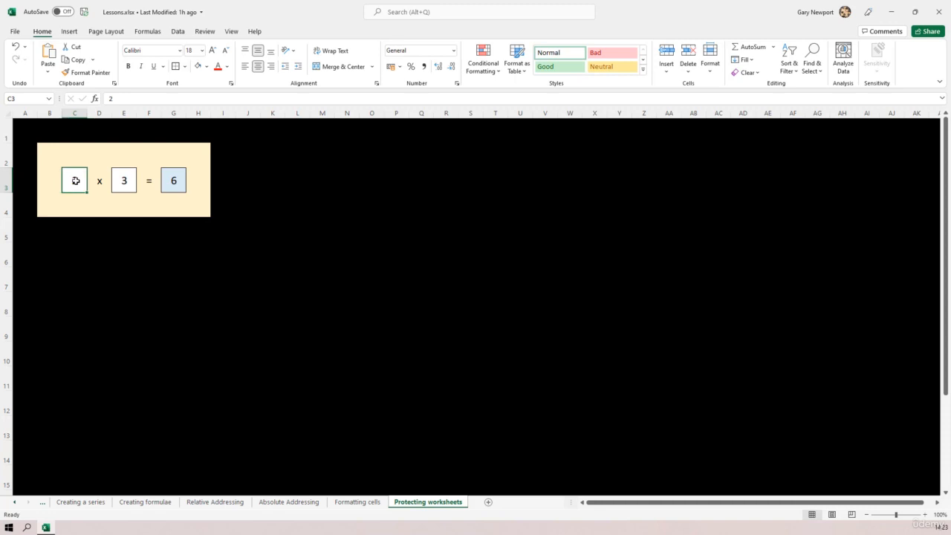
Step: Uncheck Locked on the Protection tab of C3's Format Cells dialog and confirm
{"action": "right_click", "coordinate": [75, 181]}
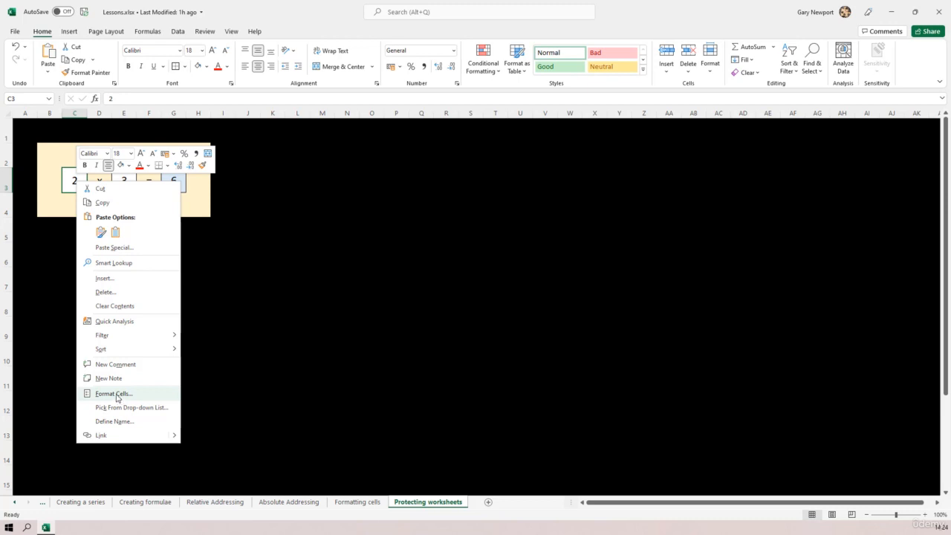
{"action": "left_click", "coordinate": [117, 398]}
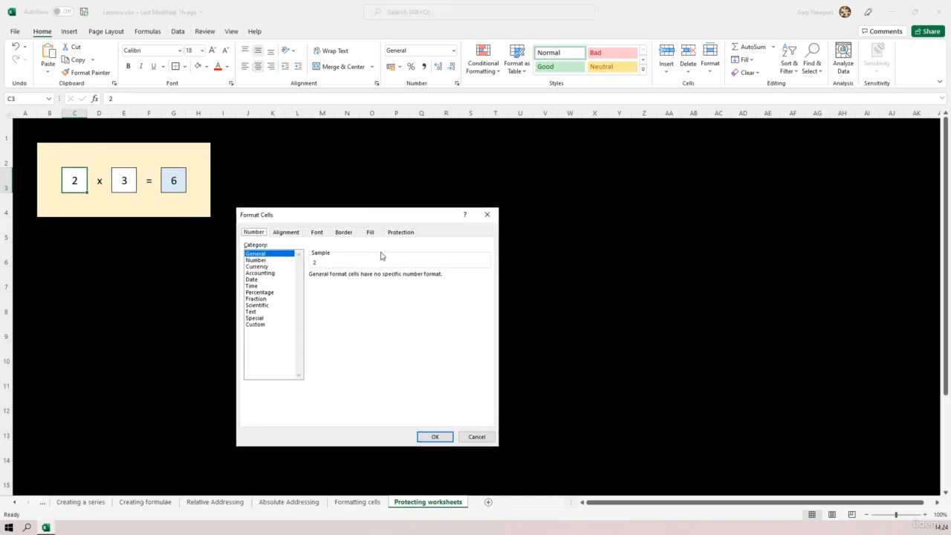
{"action": "left_click", "coordinate": [291, 237]}
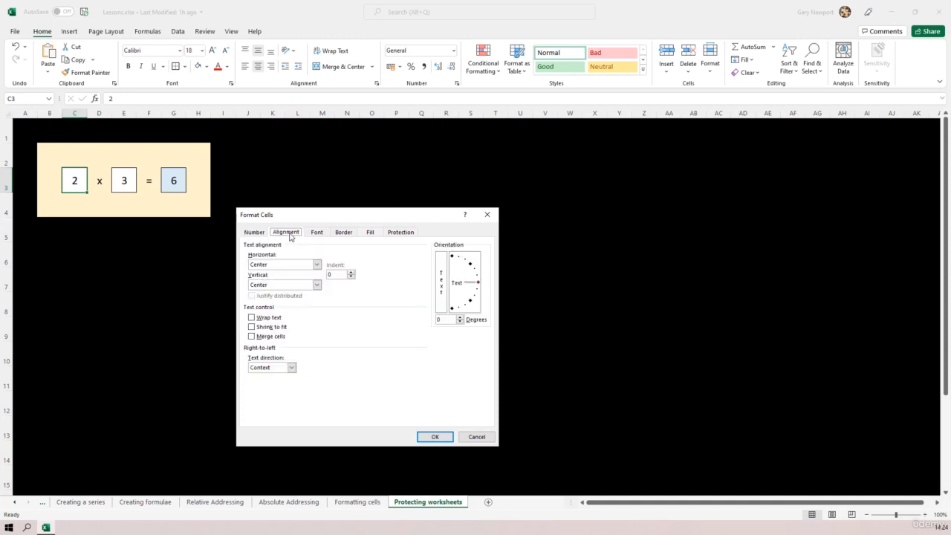
{"action": "left_click", "coordinate": [318, 235]}
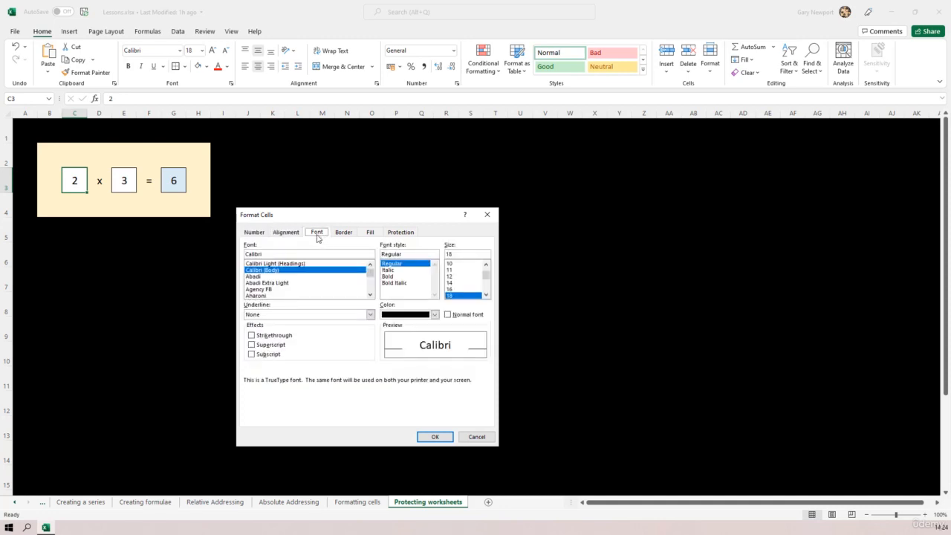
{"action": "left_click", "coordinate": [345, 235]}
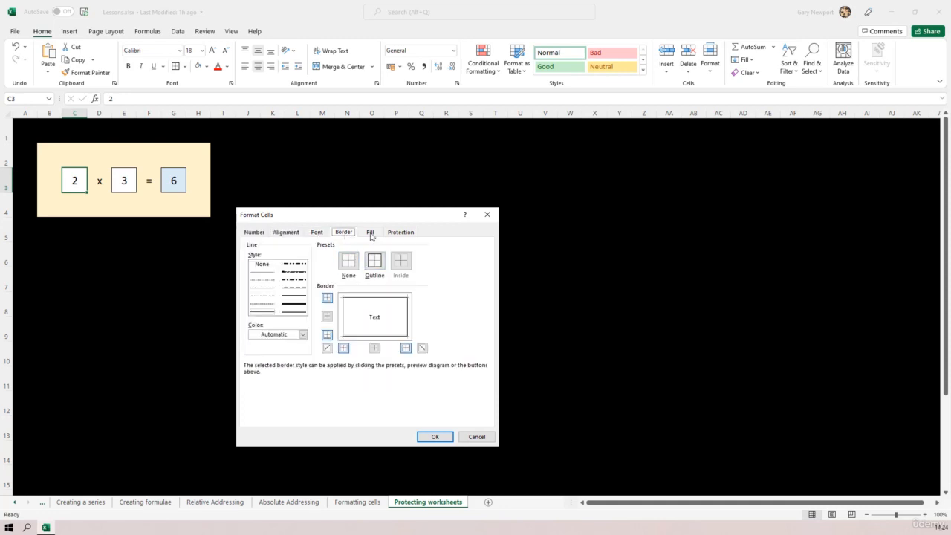
{"action": "left_click", "coordinate": [371, 234]}
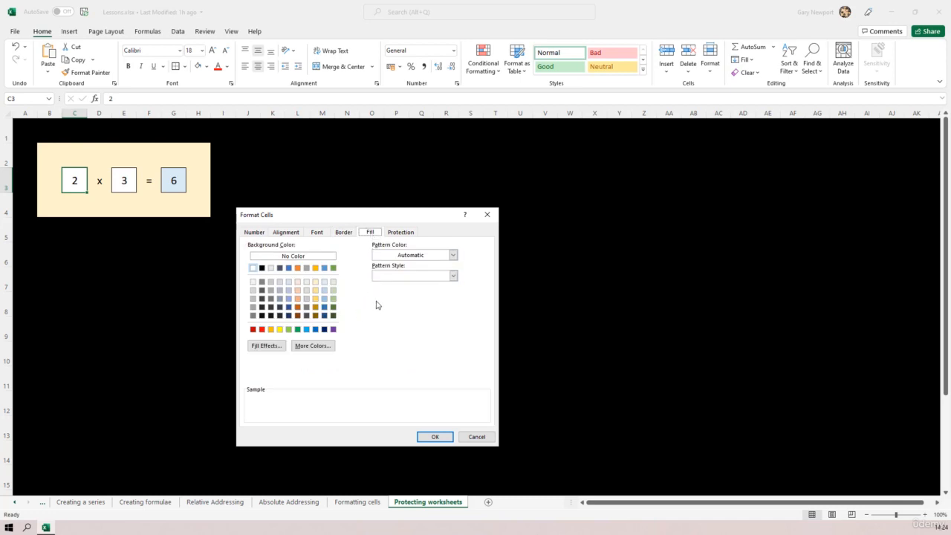
{"action": "left_click", "coordinate": [396, 232]}
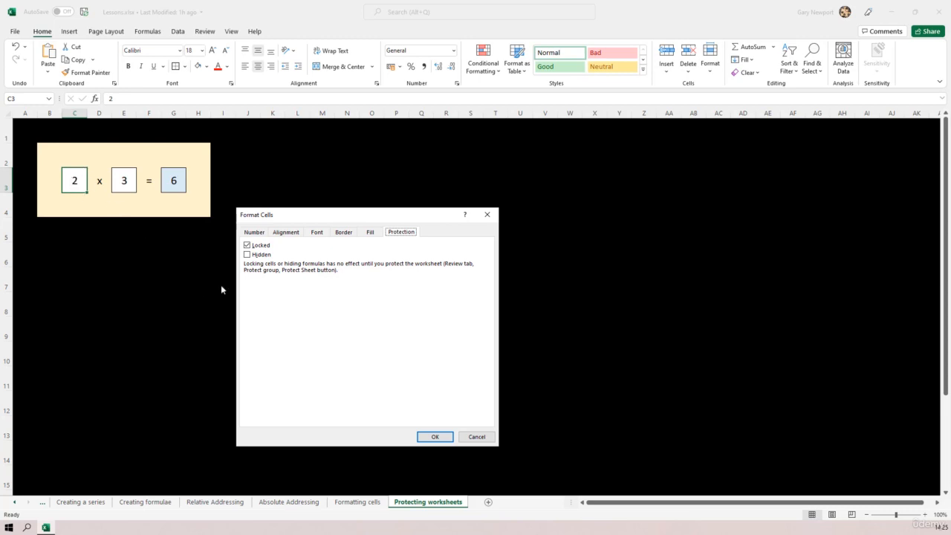
{"action": "left_click", "coordinate": [248, 247]}
{"action": "left_click", "coordinate": [434, 437]}
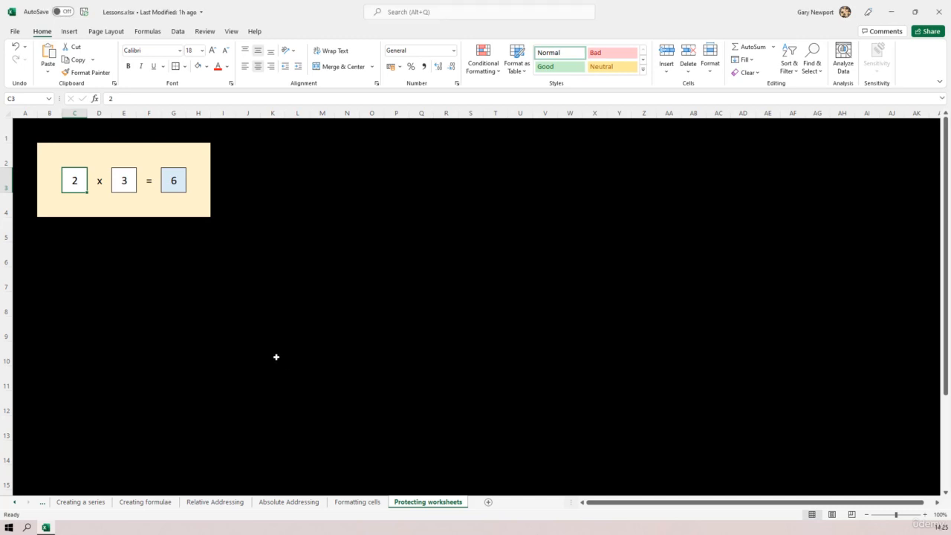
{"action": "left_click", "coordinate": [124, 180]}
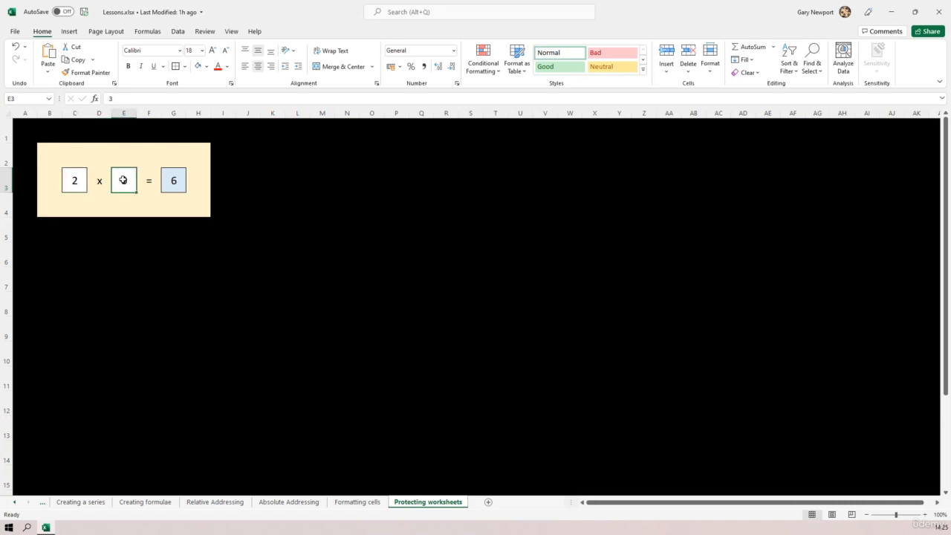
{"action": "right_click", "coordinate": [124, 180]}
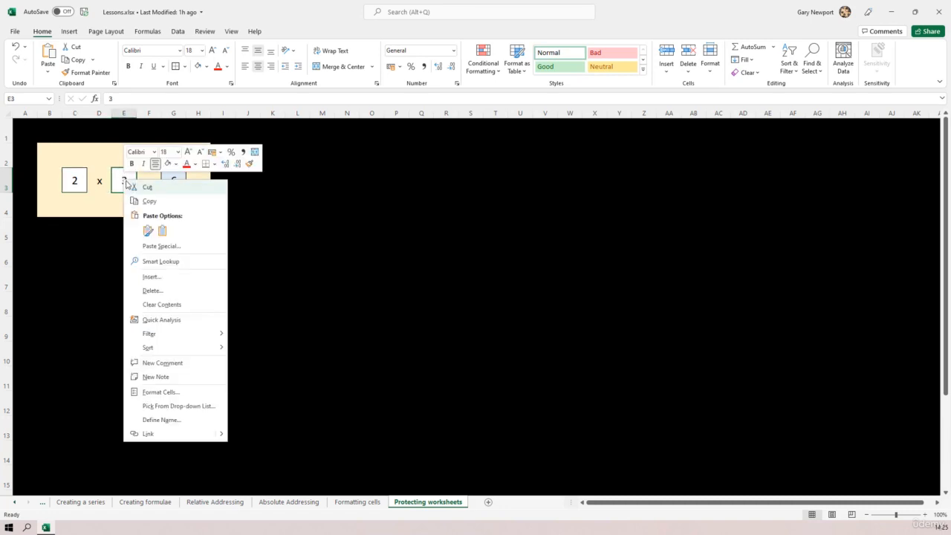
{"action": "left_click", "coordinate": [161, 392]}
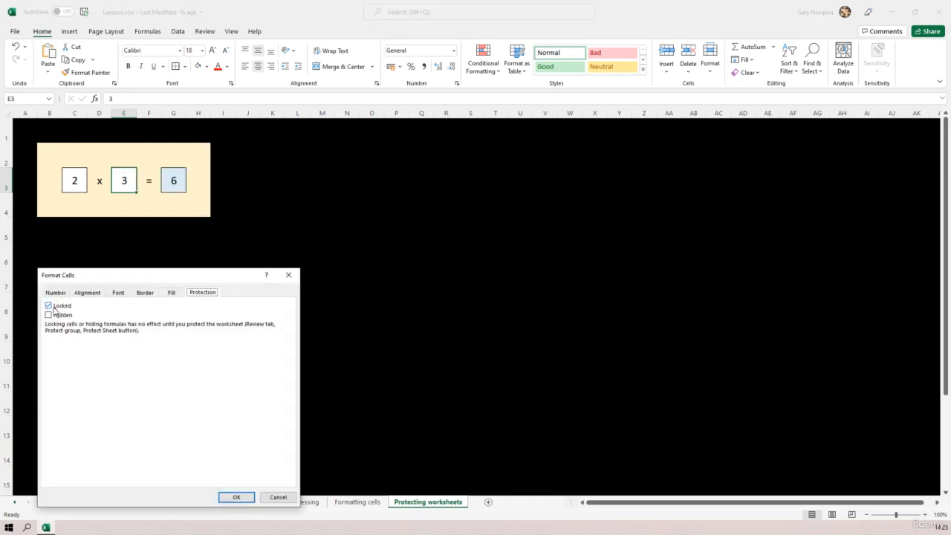
{"action": "left_click", "coordinate": [52, 307]}
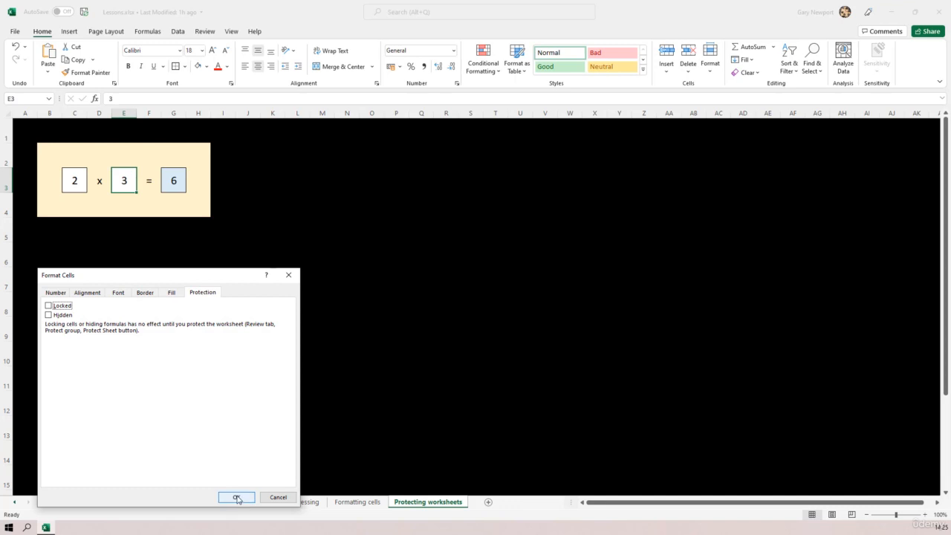
{"action": "left_click", "coordinate": [237, 497]}
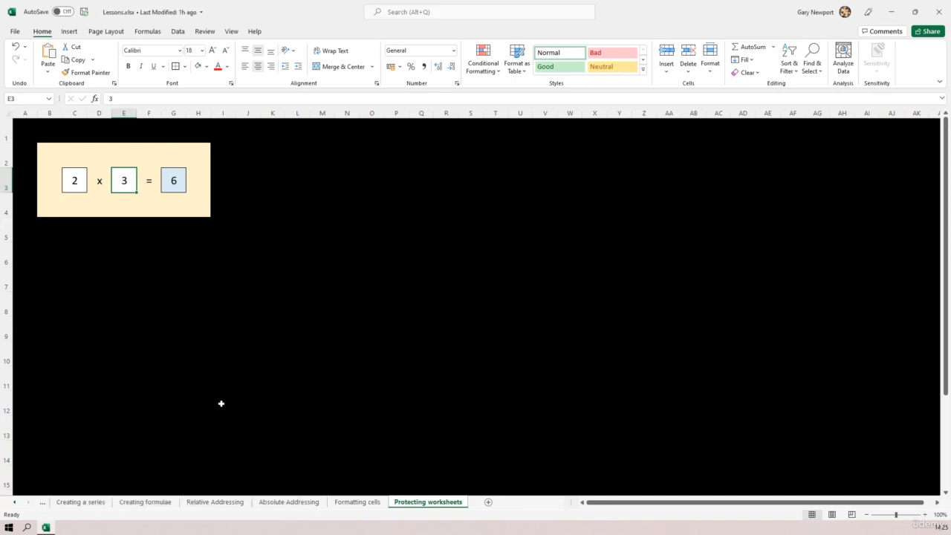
{"action": "left_click", "coordinate": [195, 301]}
{"action": "left_click", "coordinate": [252, 276]}
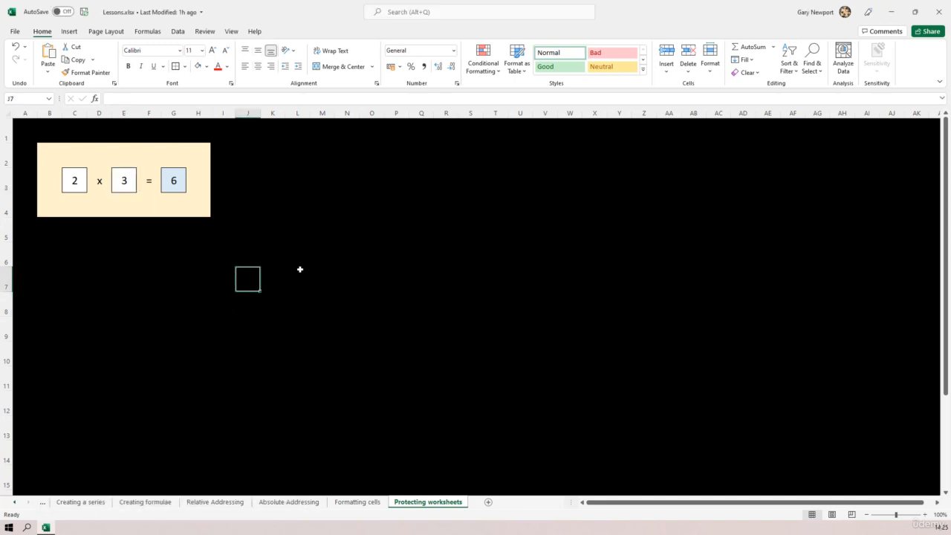
{"action": "left_click", "coordinate": [342, 251]}
{"action": "left_click", "coordinate": [349, 304]}
{"action": "left_click", "coordinate": [227, 279]}
{"action": "left_click", "coordinate": [132, 275]}
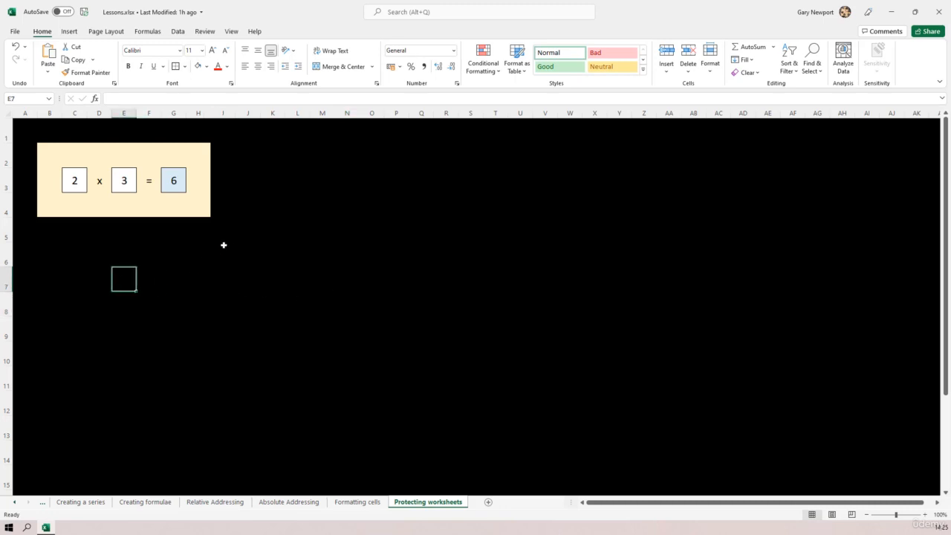
{"action": "left_click", "coordinate": [223, 251]}
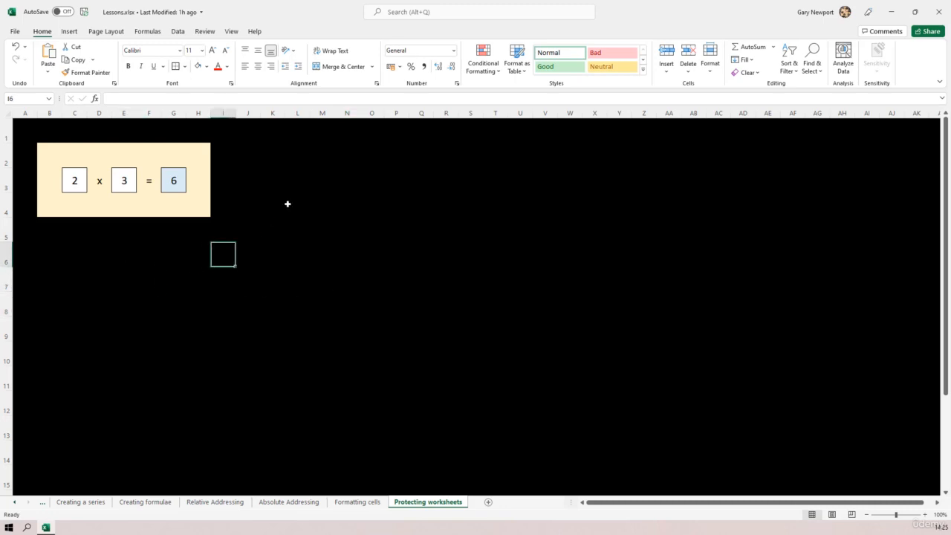
{"action": "left_click", "coordinate": [69, 181]}
{"action": "left_click", "coordinate": [115, 184]}
{"action": "left_click", "coordinate": [74, 178]}
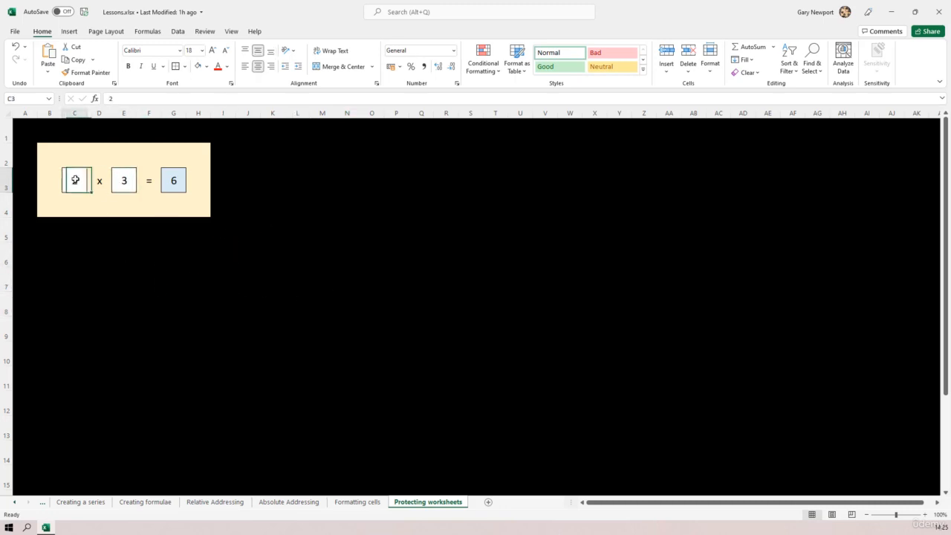
{"action": "left_click", "coordinate": [121, 183]}
{"action": "left_click", "coordinate": [505, 307]}
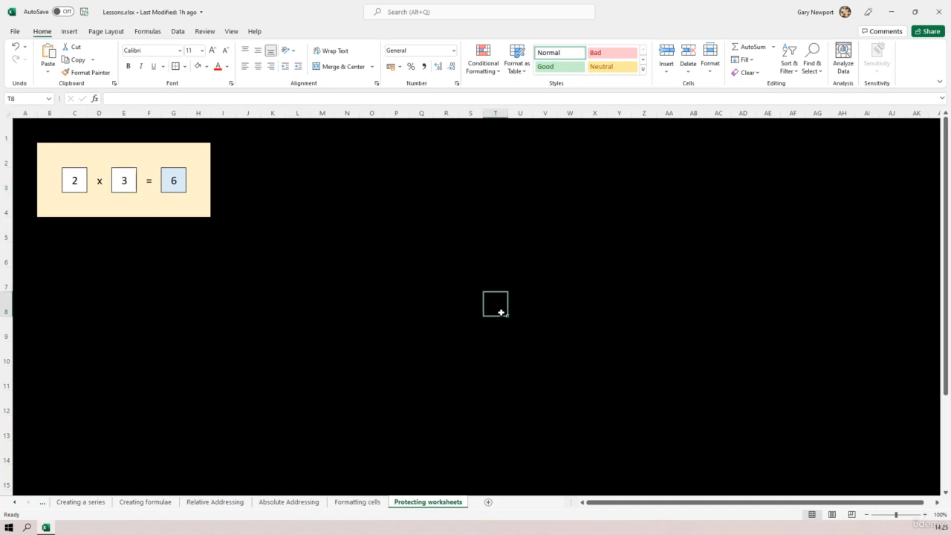
Step: Open the Protect Sheet dialog from the Review ribbon
{"action": "left_click", "coordinate": [204, 32]}
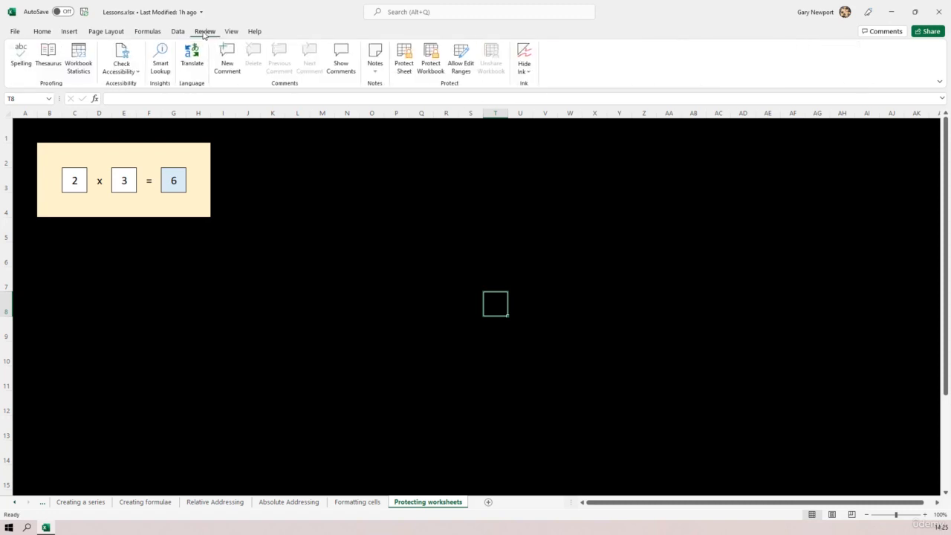
{"action": "left_click", "coordinate": [404, 65]}
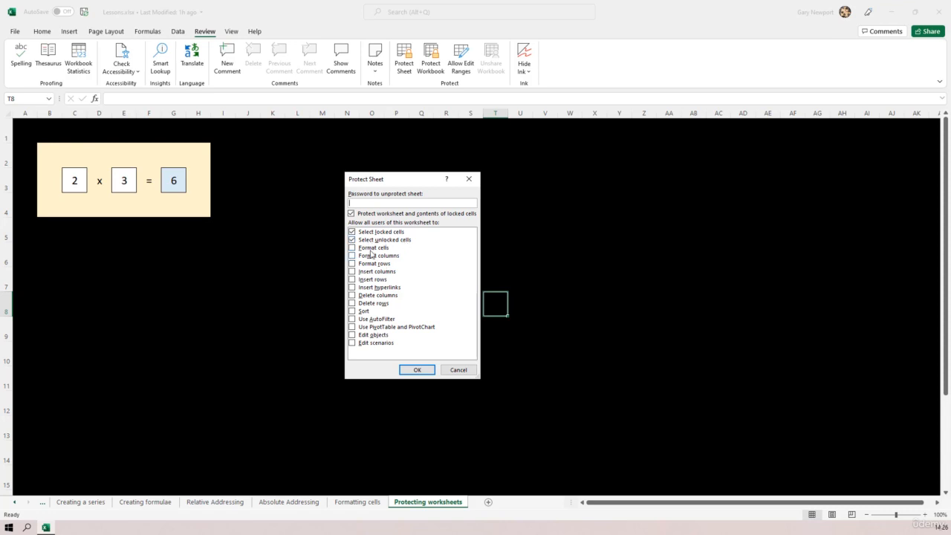
Step: Allow selecting only unlocked cells, enter a sheet protection password, and confirm
{"action": "left_click", "coordinate": [352, 233]}
{"action": "left_click", "coordinate": [385, 203]}
{"action": "type", "text": "12345678"}
{"action": "left_click", "coordinate": [418, 371]}
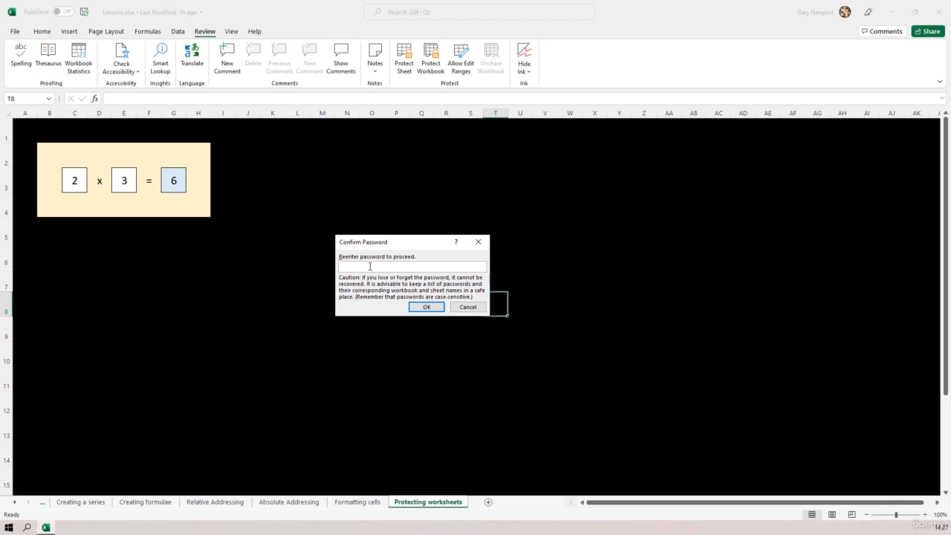
Step: Re-enter the sheet password in Confirm Password to apply the protection
{"action": "type", "text": "password"}
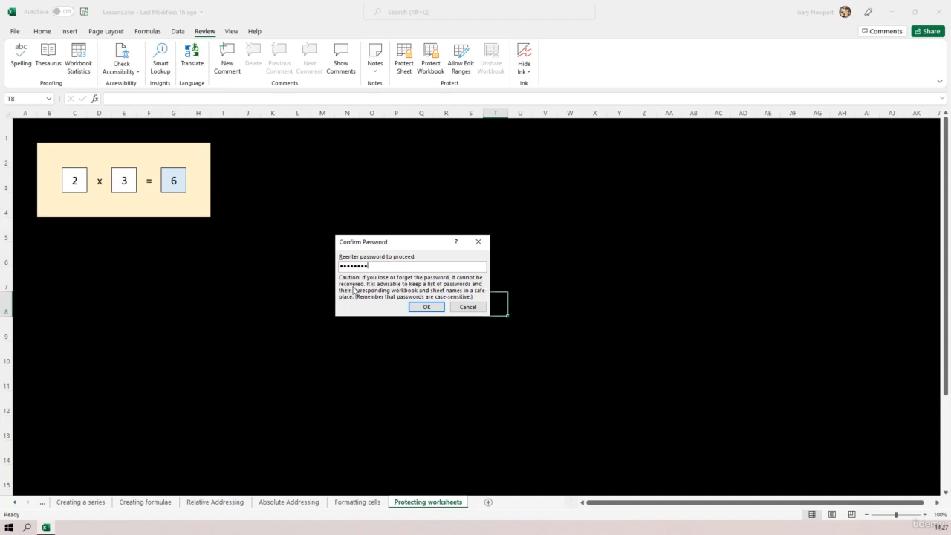
{"action": "left_click", "coordinate": [426, 307]}
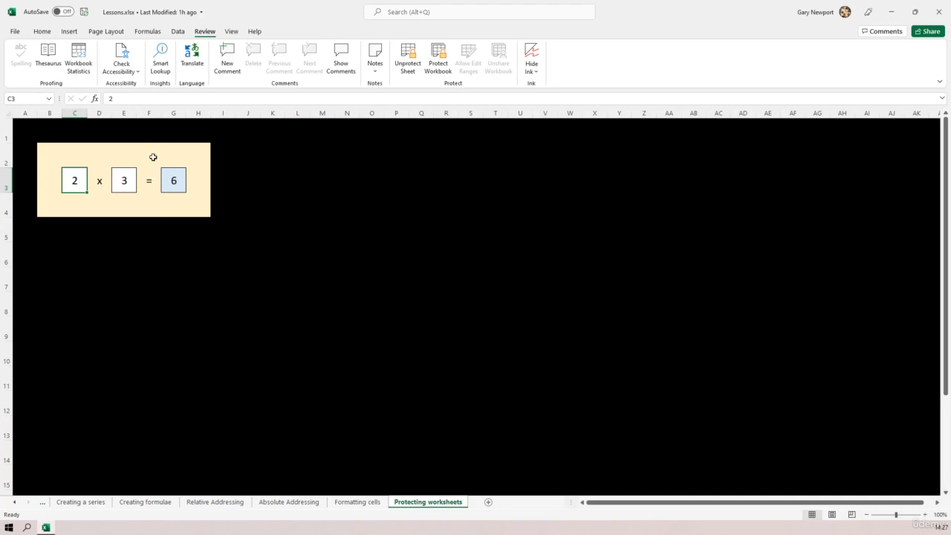
Step: Test the protected input cells by entering 4 in C3 and 5 in E3
{"action": "left_click", "coordinate": [117, 181]}
{"action": "left_click", "coordinate": [72, 182]}
{"action": "type", "text": "4"}
{"action": "key", "text": "Tab"}
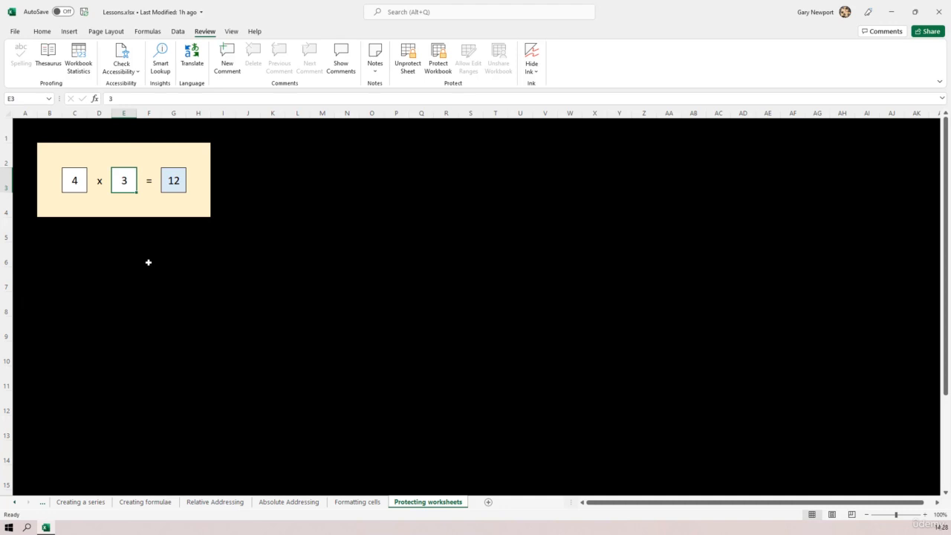
{"action": "key", "text": "Tab"}
{"action": "key", "text": "Tab"}
{"action": "key", "text": "Tab"}
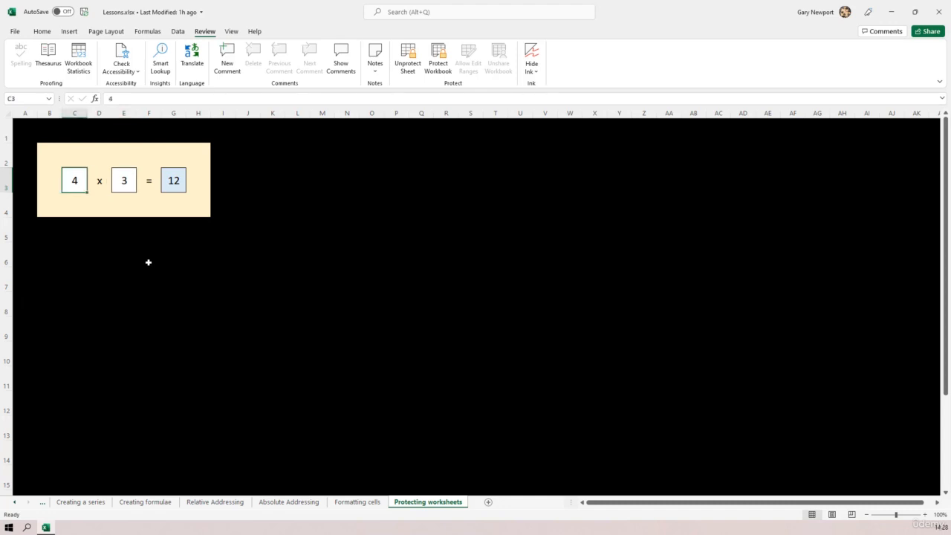
{"action": "key", "text": "Tab"}
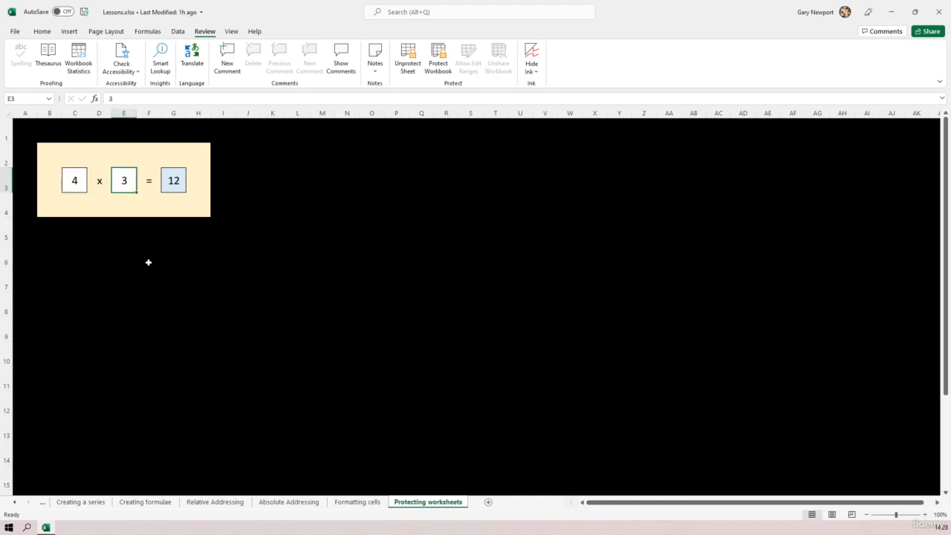
{"action": "type", "text": "5"}
{"action": "key", "text": "Tab"}
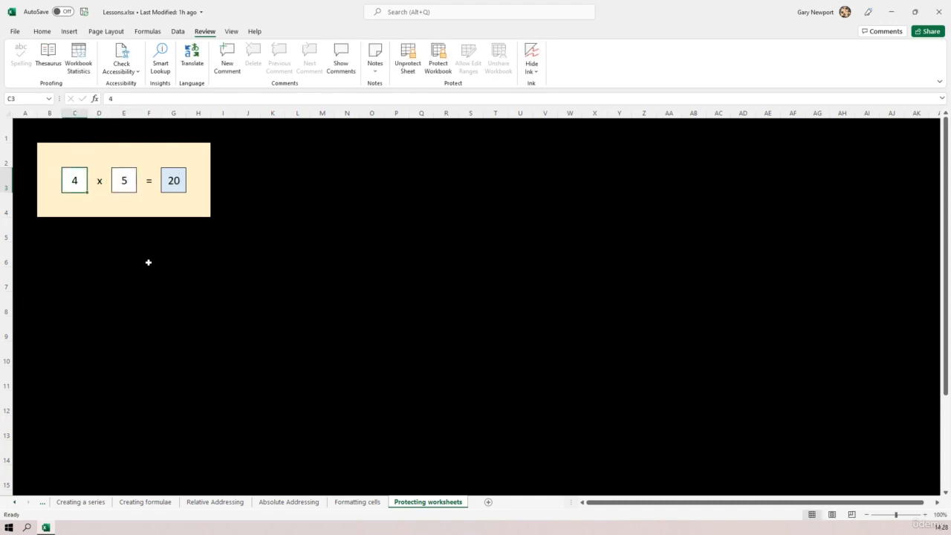
Step: Change the inputs to 2 and 6 so G3 shows 12
{"action": "type", "text": "2"}
{"action": "key", "text": "Tab"}
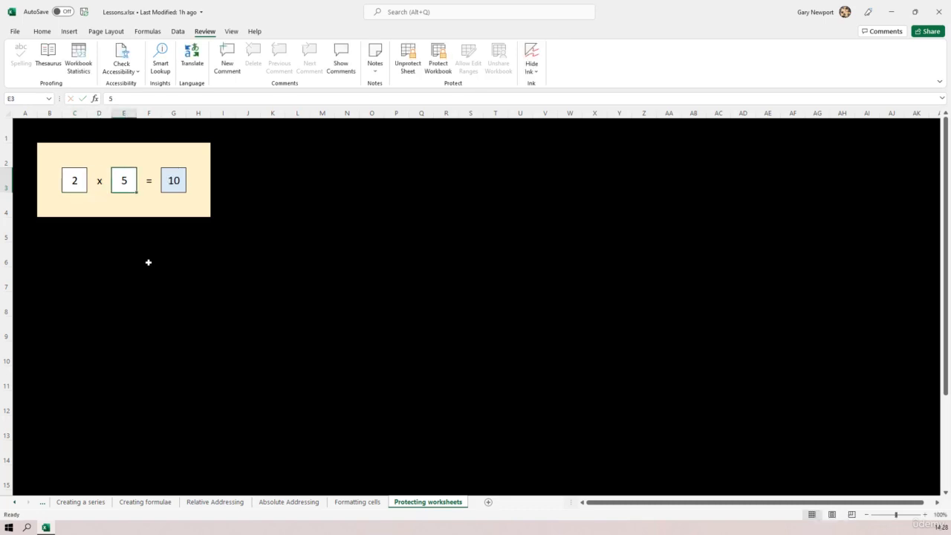
{"action": "type", "text": "6"}
{"action": "key", "text": "Tab"}
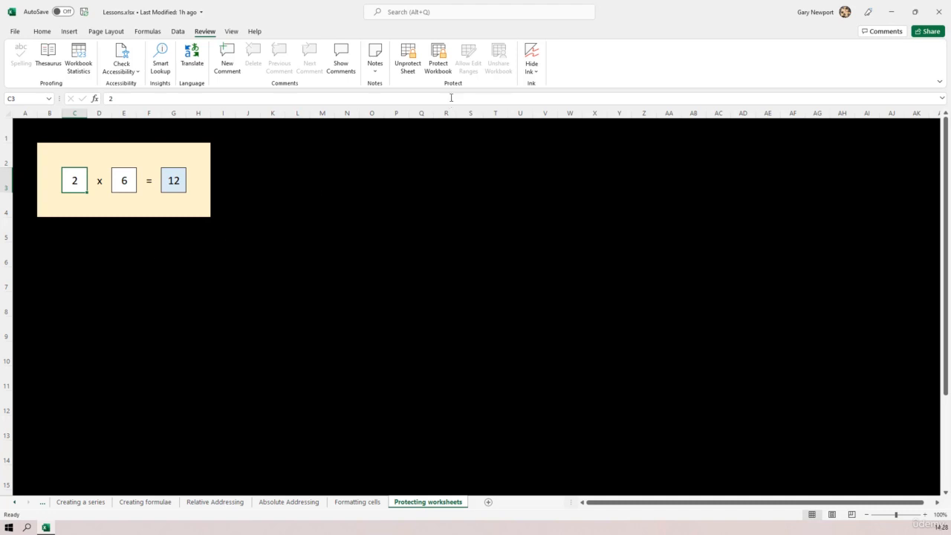
Step: Unprotect the sheet by entering its password
{"action": "left_click", "coordinate": [407, 63]}
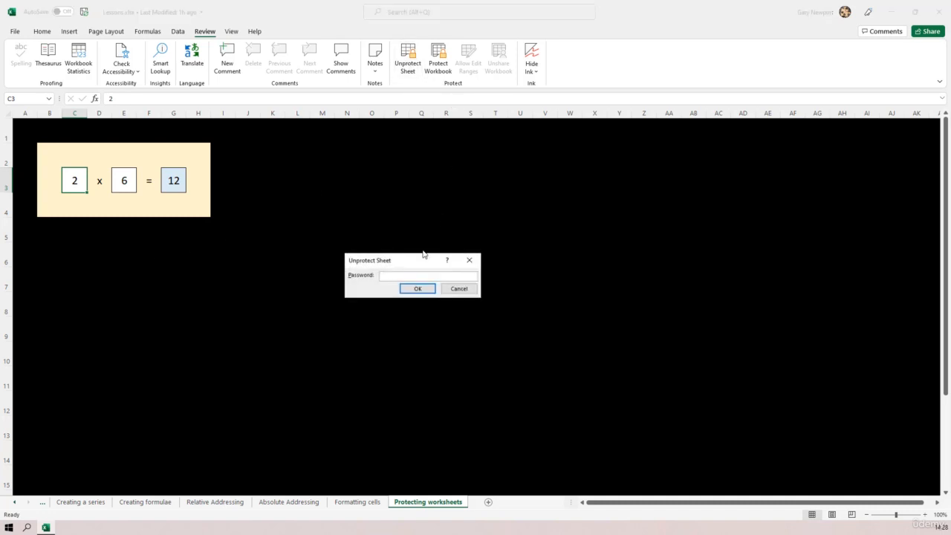
{"action": "type", "text": "••••••••"}
{"action": "key", "text": "Return"}
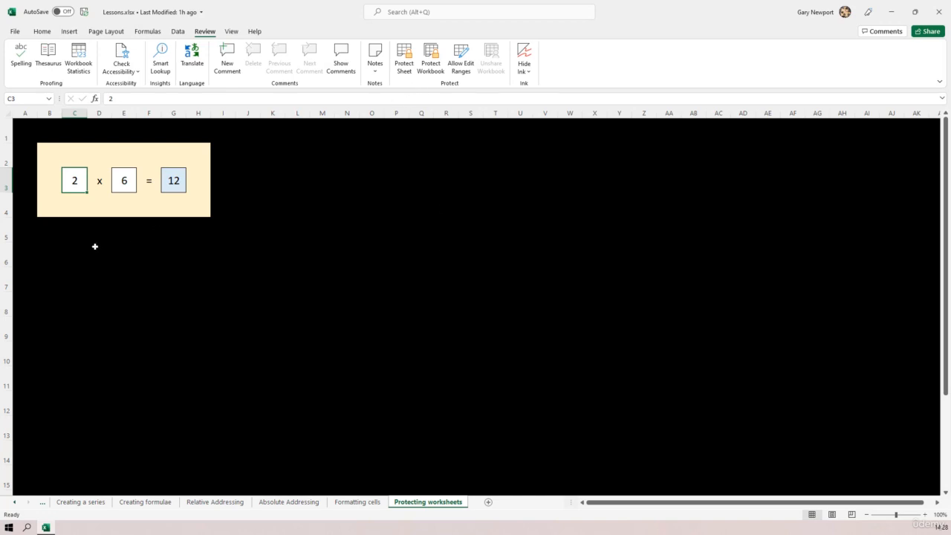
Step: Select several blank cells to confirm they're editable, then reopen Protect Sheet
{"action": "left_click", "coordinate": [156, 257]}
{"action": "left_click", "coordinate": [271, 255]}
{"action": "left_click", "coordinate": [366, 309]}
{"action": "left_click", "coordinate": [472, 256]}
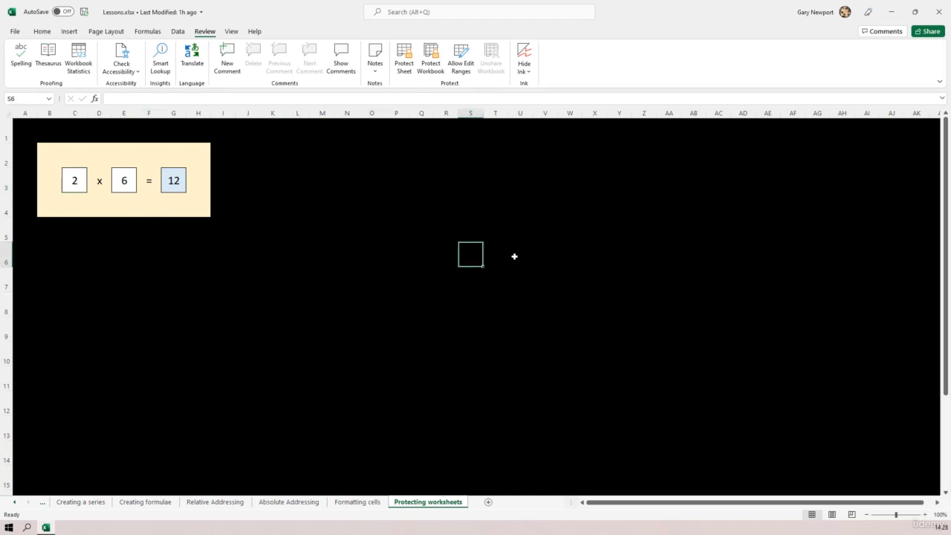
{"action": "left_click", "coordinate": [566, 303]}
{"action": "left_click", "coordinate": [420, 342]}
{"action": "left_click", "coordinate": [380, 208]}
{"action": "left_click", "coordinate": [271, 254]}
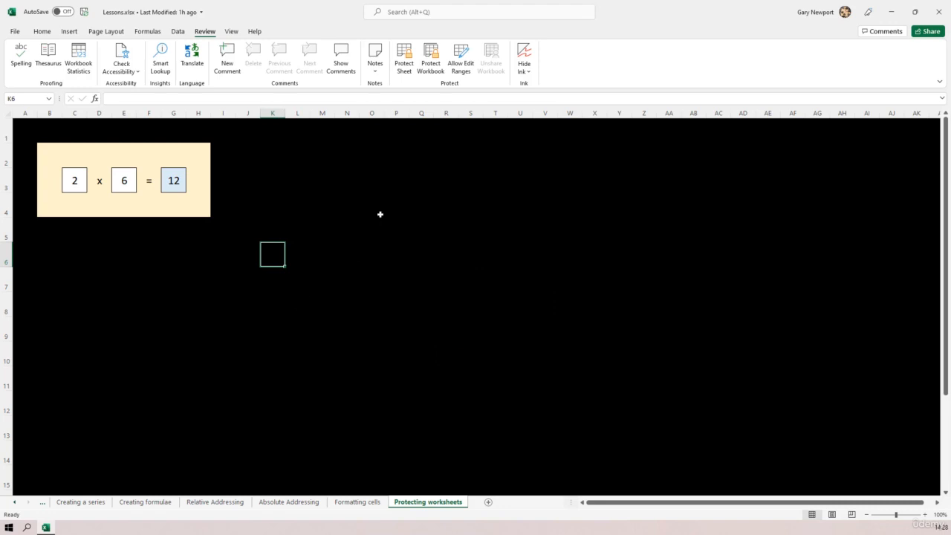
{"action": "left_click", "coordinate": [405, 59]}
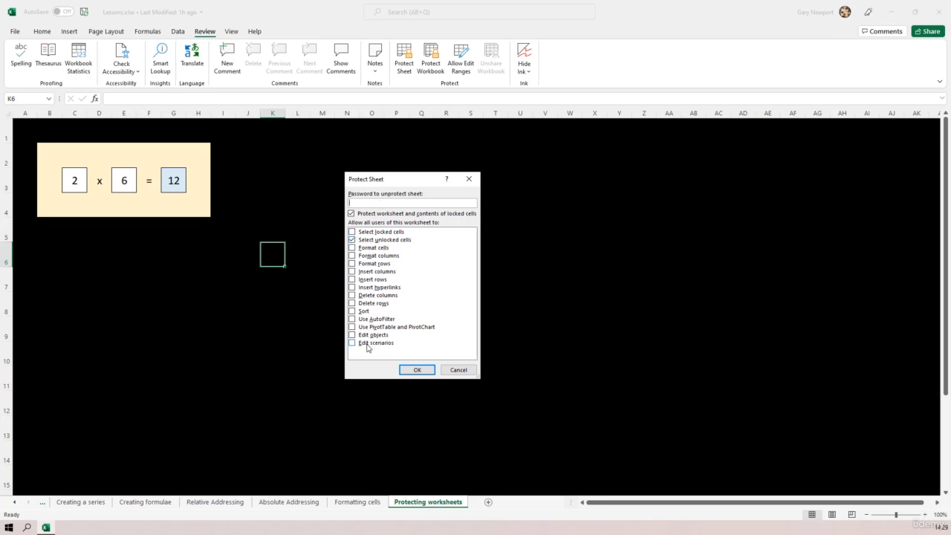
Step: Cancel and reopen Protect Sheet, then protect the sheet with no password
{"action": "left_click", "coordinate": [465, 374]}
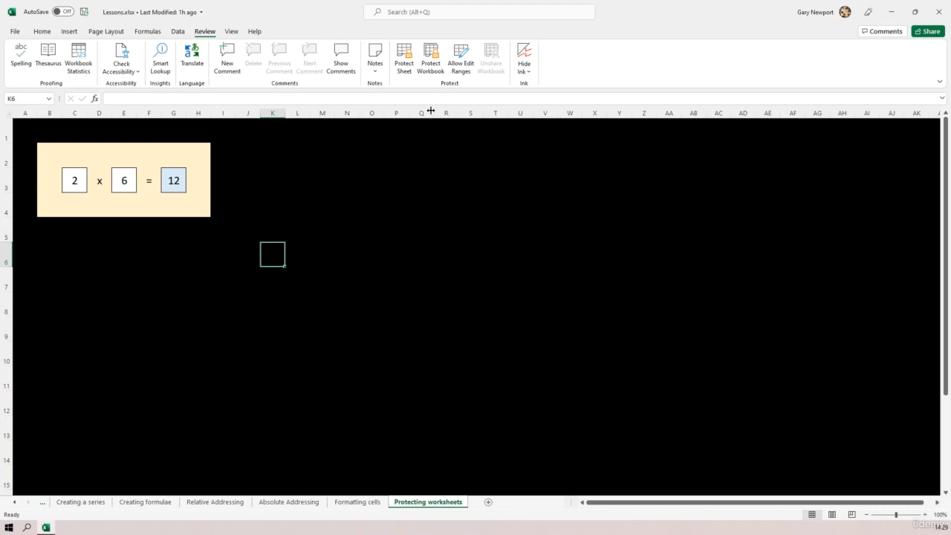
{"action": "left_click", "coordinate": [404, 59]}
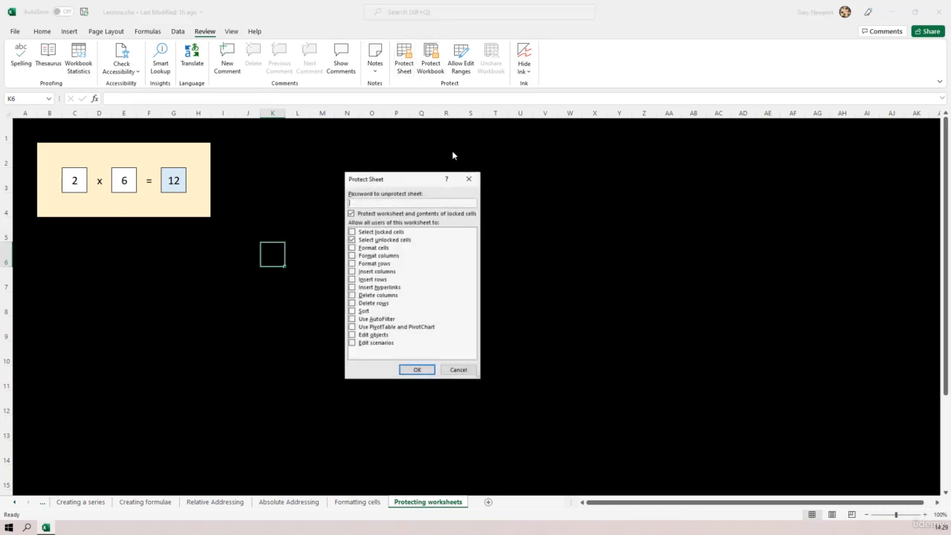
{"action": "left_click", "coordinate": [417, 370]}
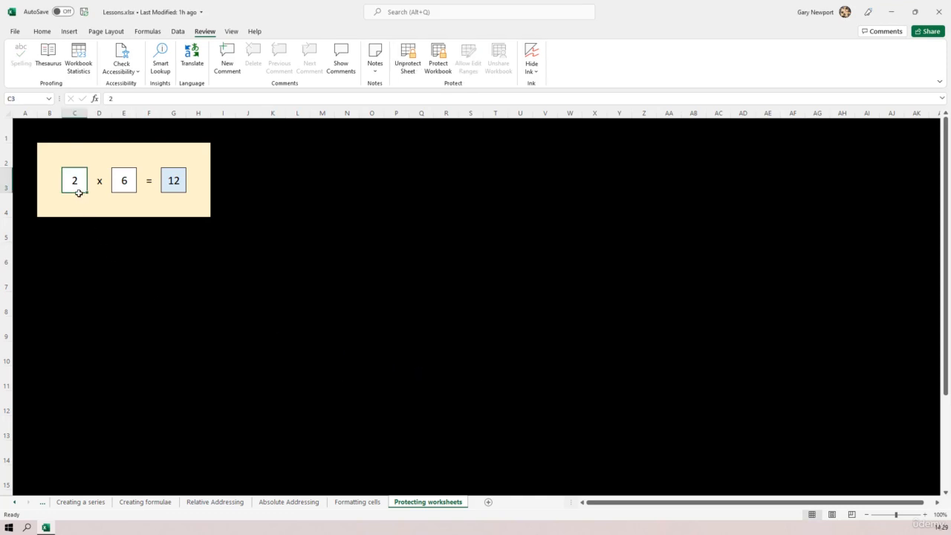